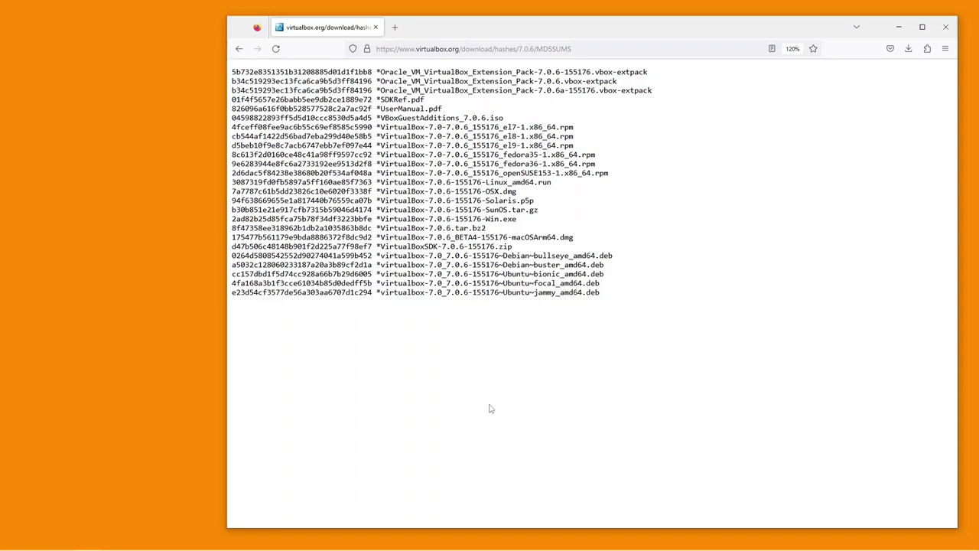
Close the browser and launch the VirtualBox-7.0.6-155176-Win.exe installer from the Downloads folder.
left_click(945, 29)
mouse_move(338, 549)
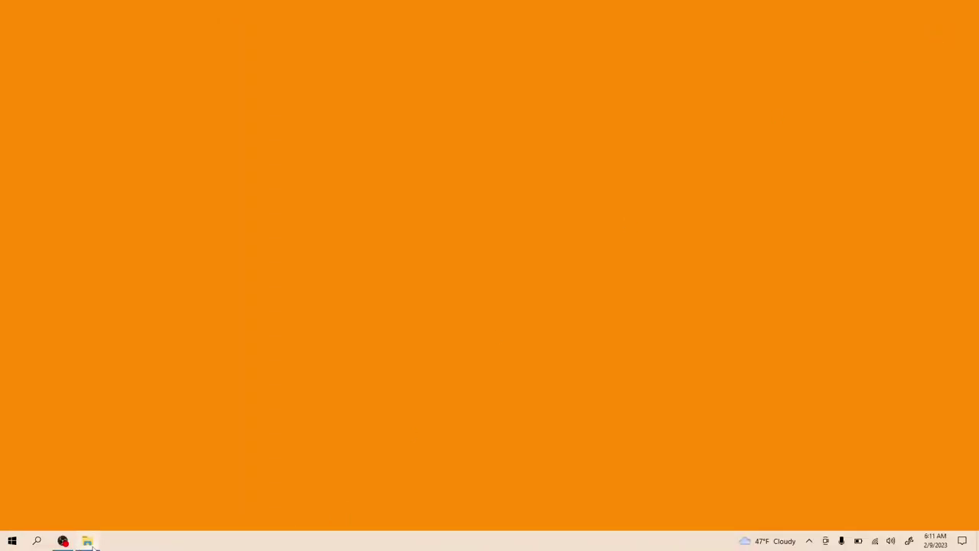
left_click(87, 541)
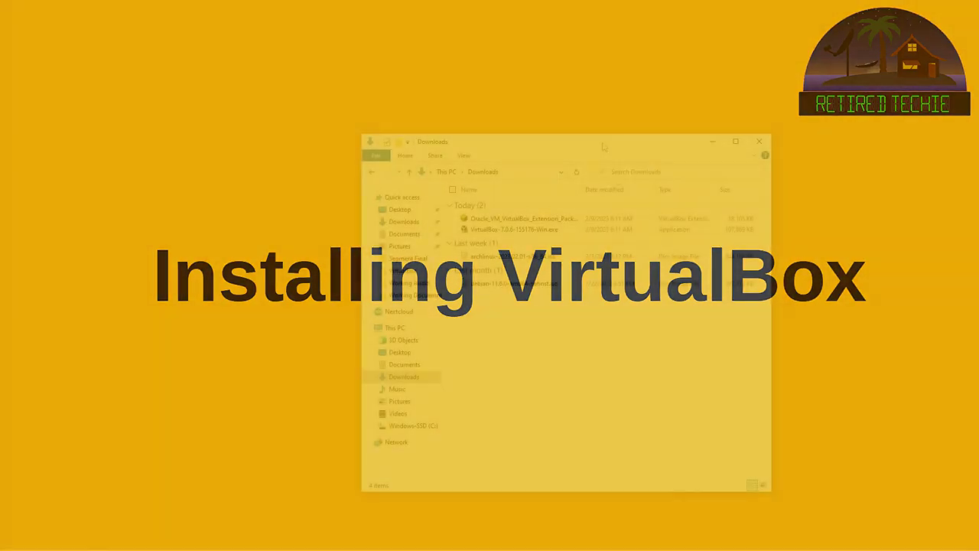
left_click_drag(602, 143, 301, 59)
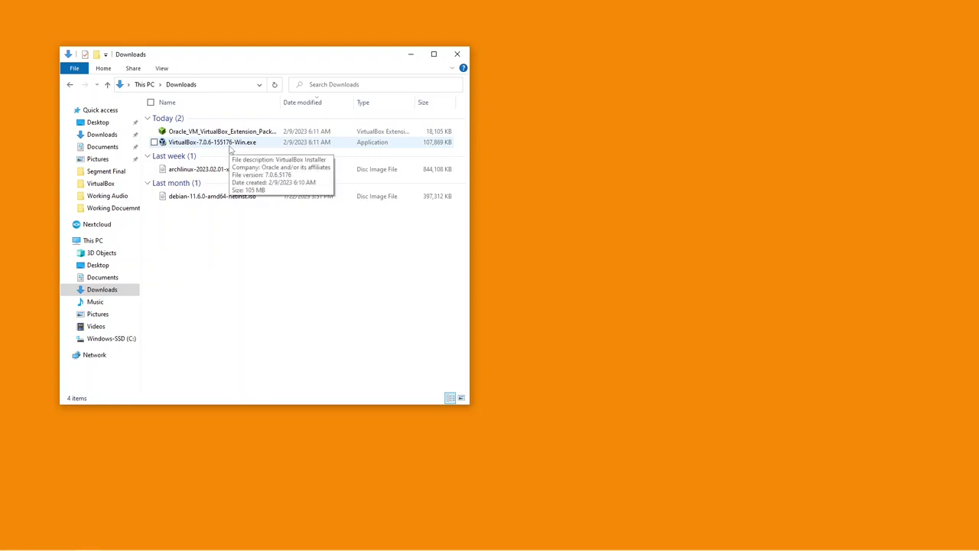
left_click(229, 145)
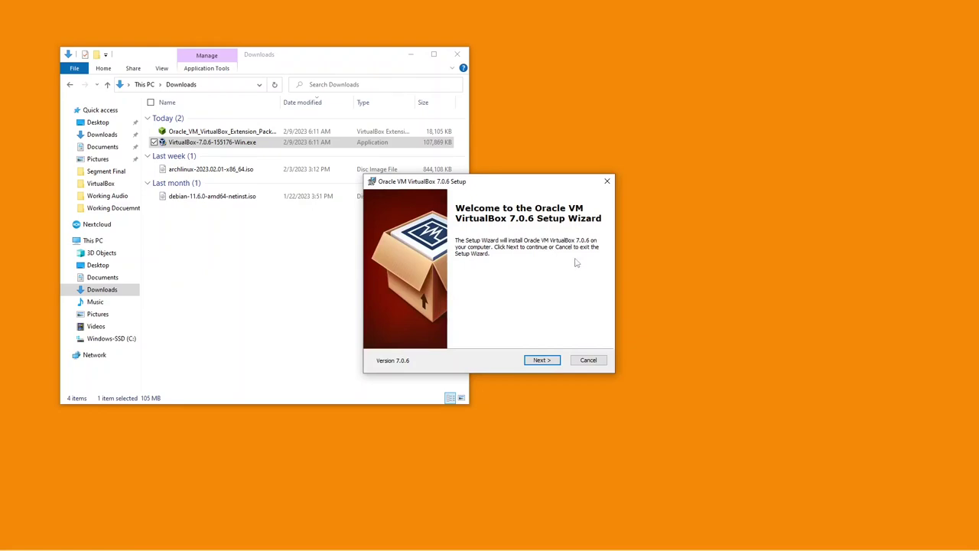
Install VirtualBox 7.0.6 with the default features and location, proceeding past the network and Python warnings, and start it after installation.
left_click(542, 361)
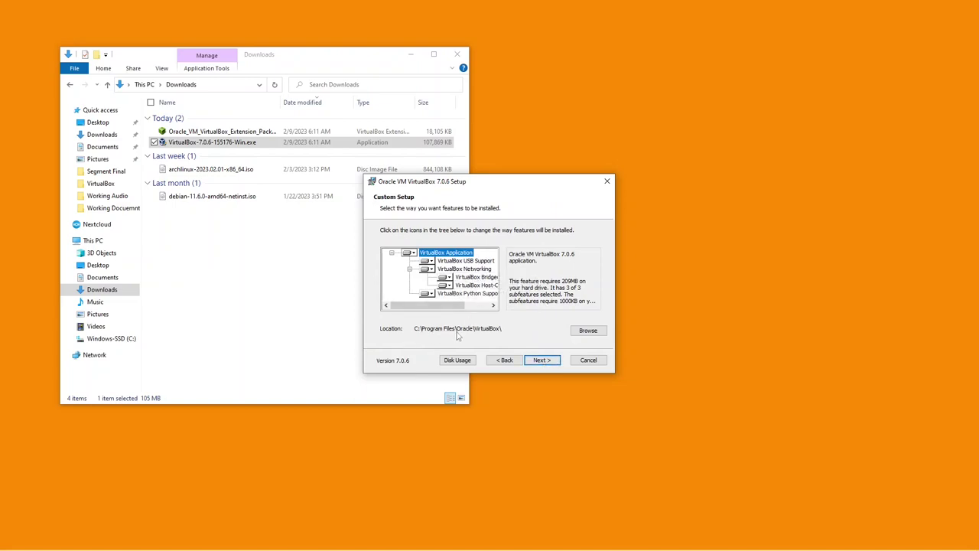
left_click(541, 360)
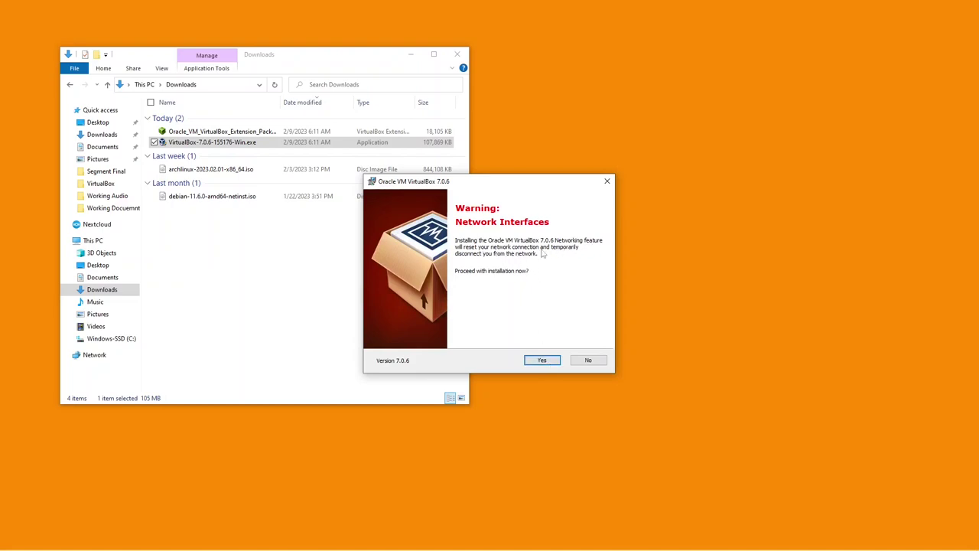
left_click(544, 360)
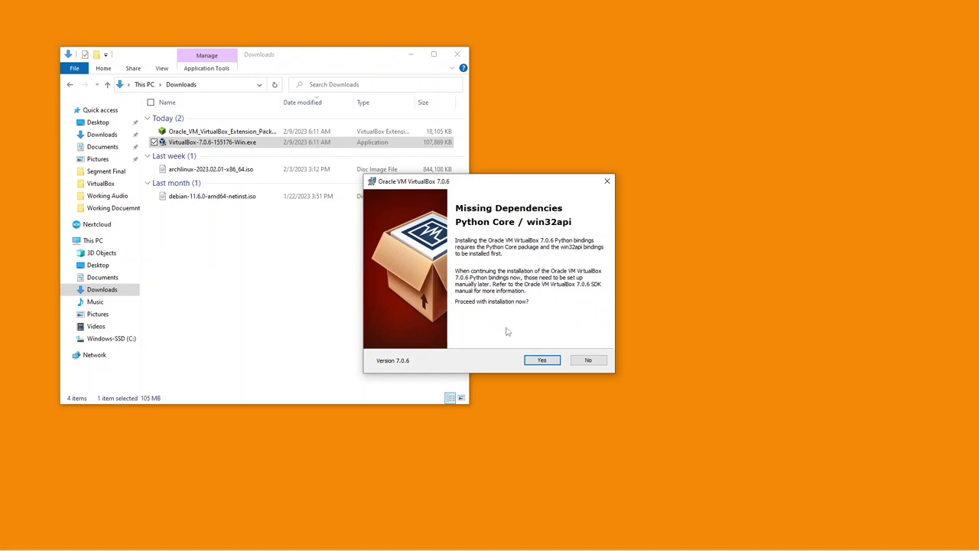
left_click(543, 360)
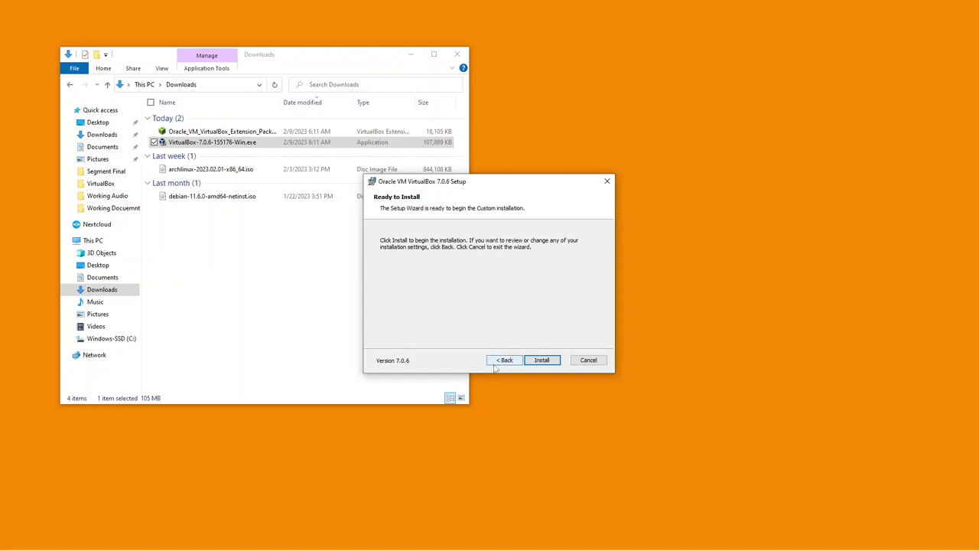
left_click(542, 360)
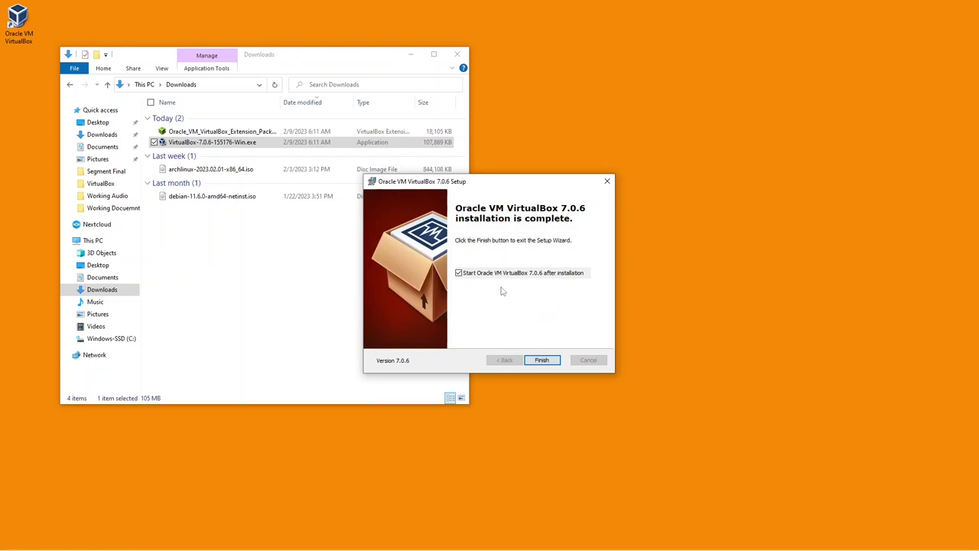
left_click(542, 360)
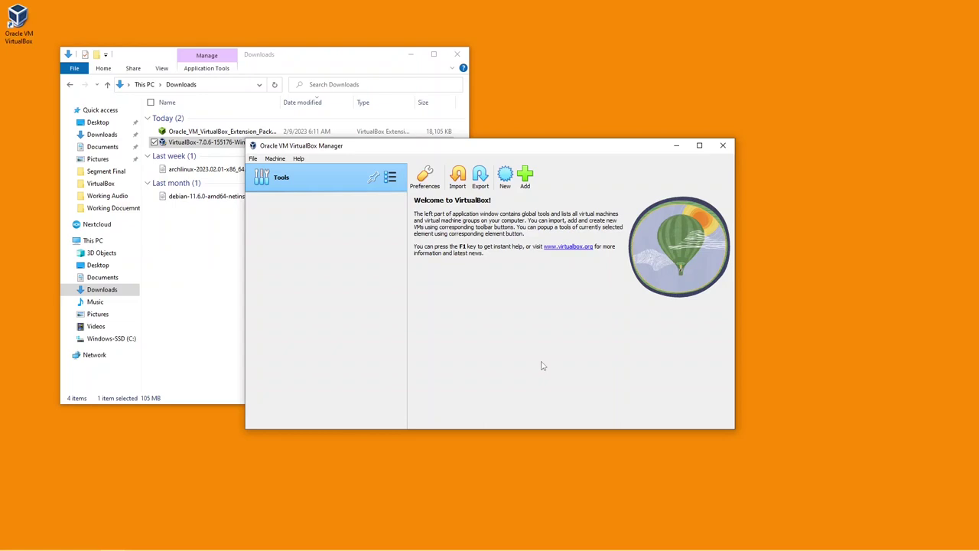
left_click(275, 159)
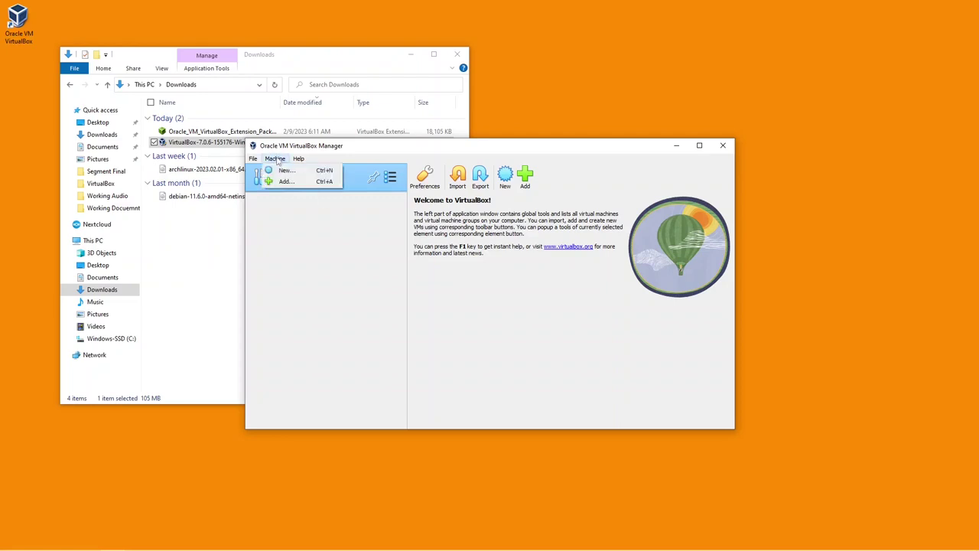
left_click(298, 160)
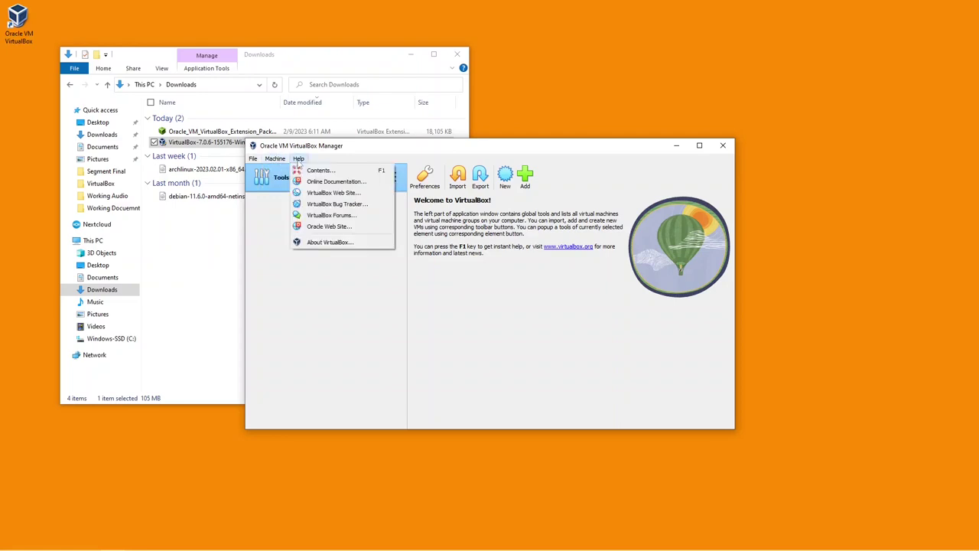
left_click(299, 159)
In the Extension Pack Manager, choose Oracle_VM_VirtualBox_Extension_Pack-7.0.6a-155176.vbox-extpack from Downloads as the package to install.
left_click(253, 158)
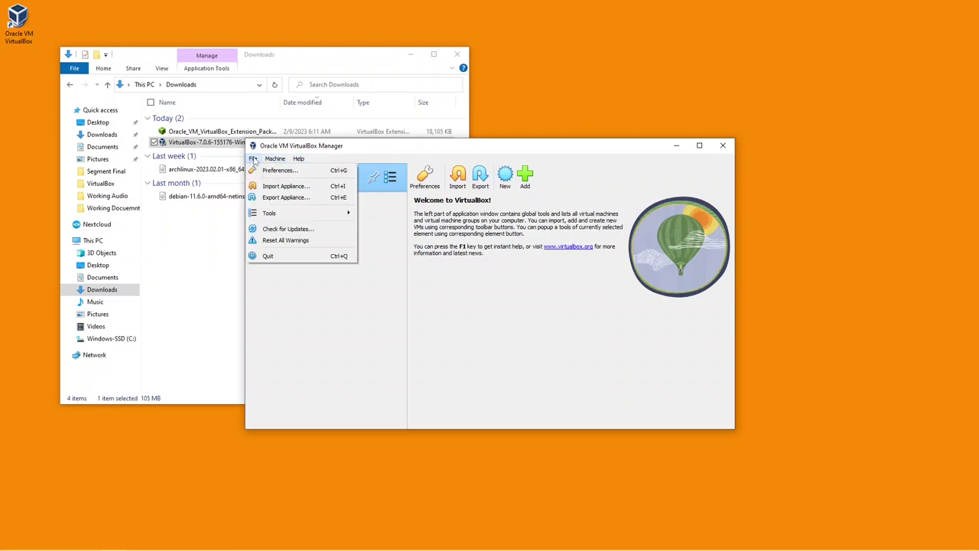
mouse_move(269, 216)
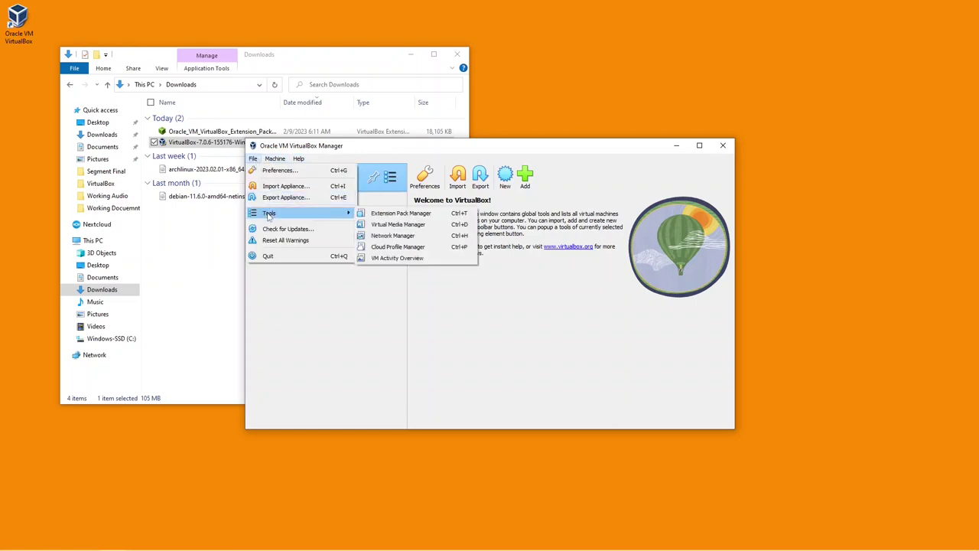
left_click(380, 214)
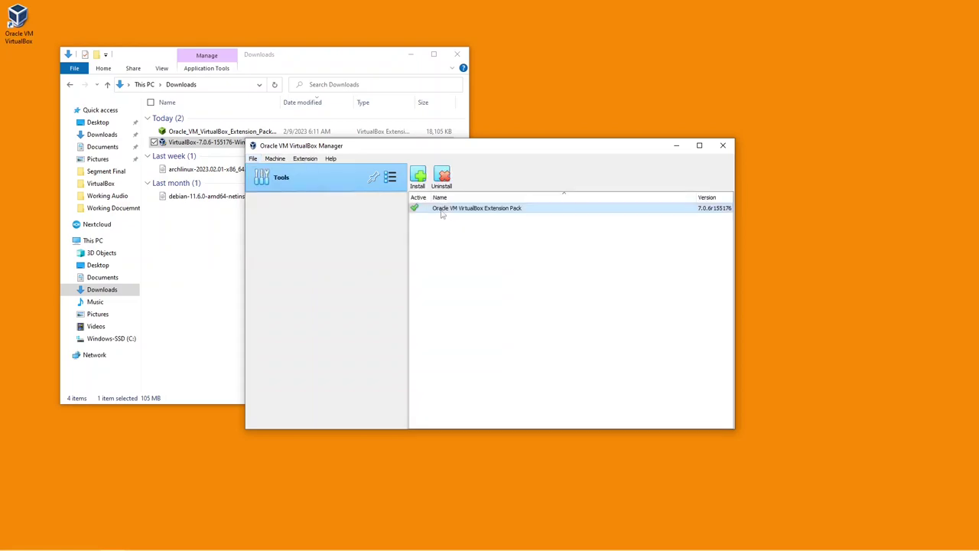
left_click(418, 175)
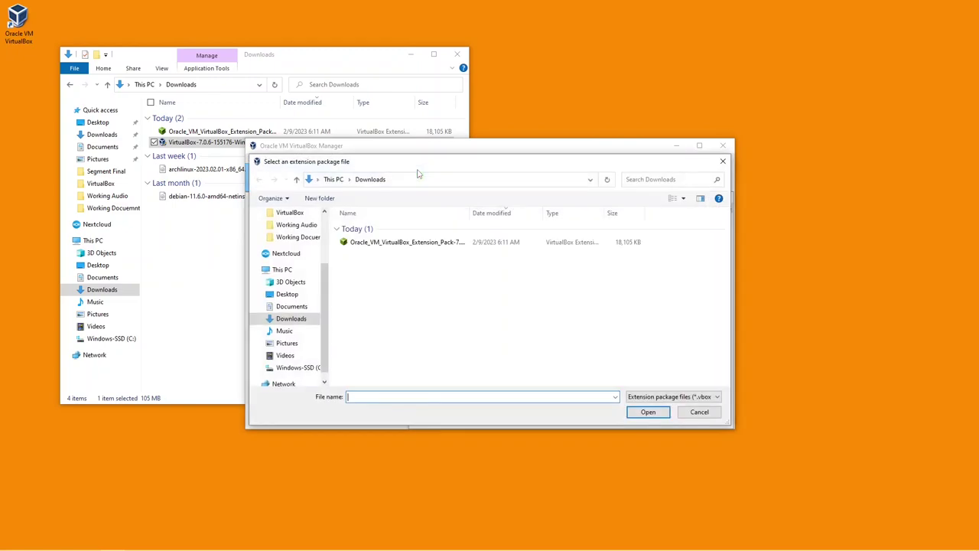
left_click(408, 242)
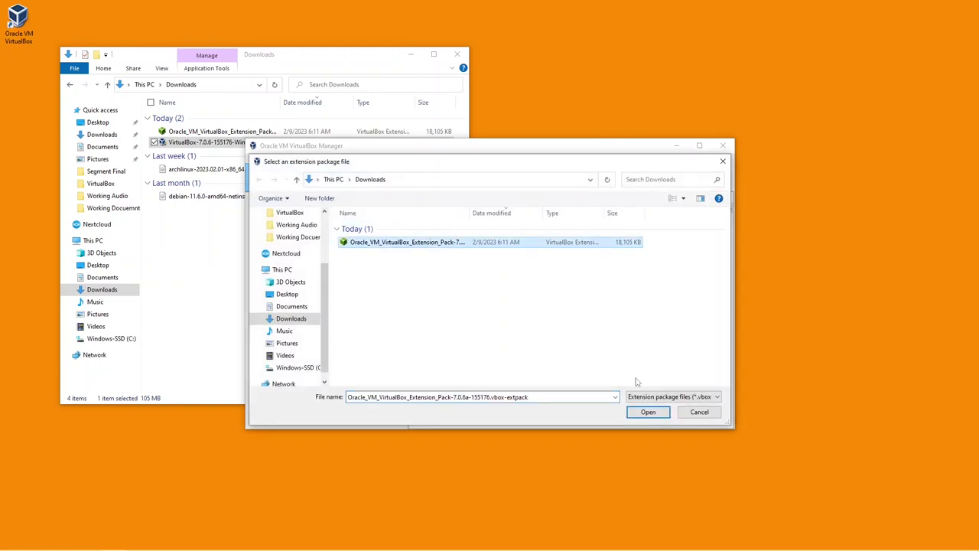
left_click(648, 412)
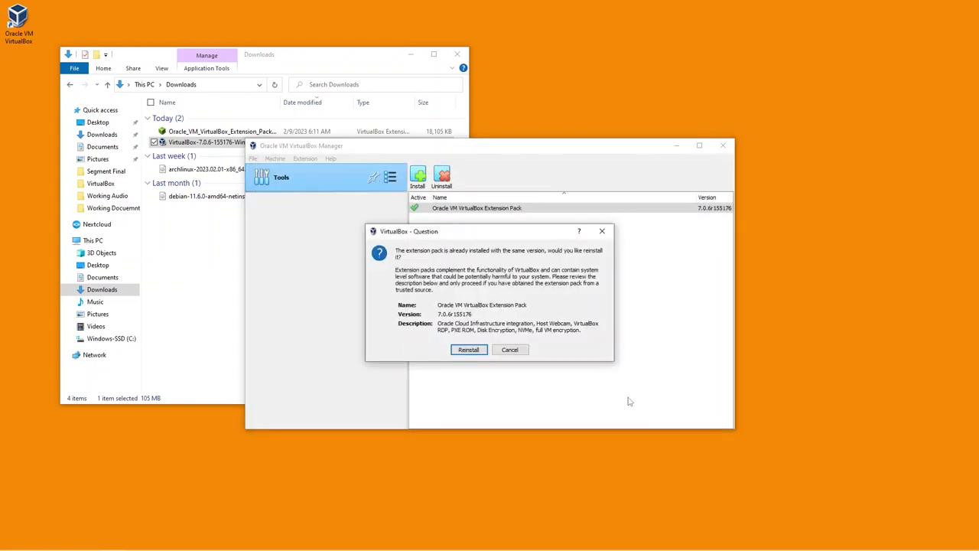
Agree to reinstall the extension pack and accept its license after reading through to the end.
left_click(468, 349)
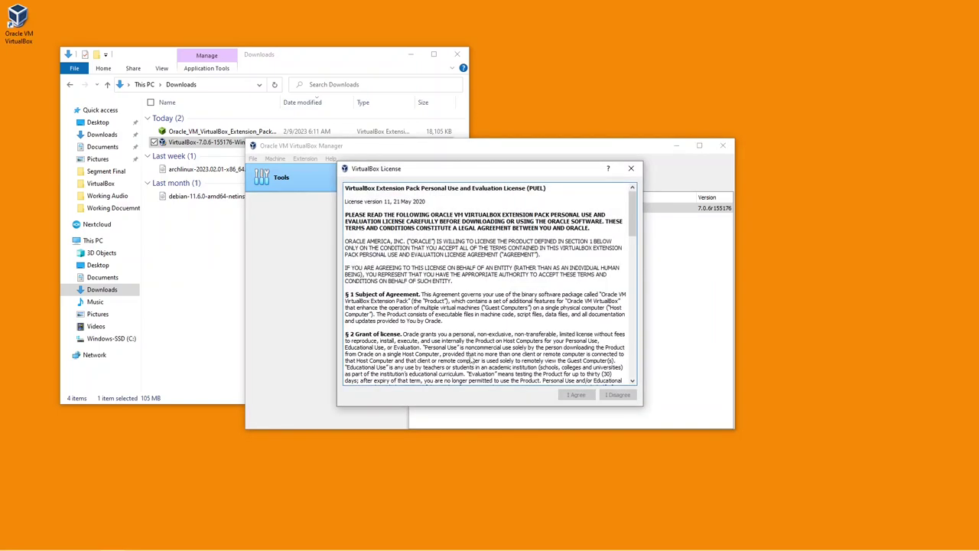
left_click_drag(634, 222, 634, 374)
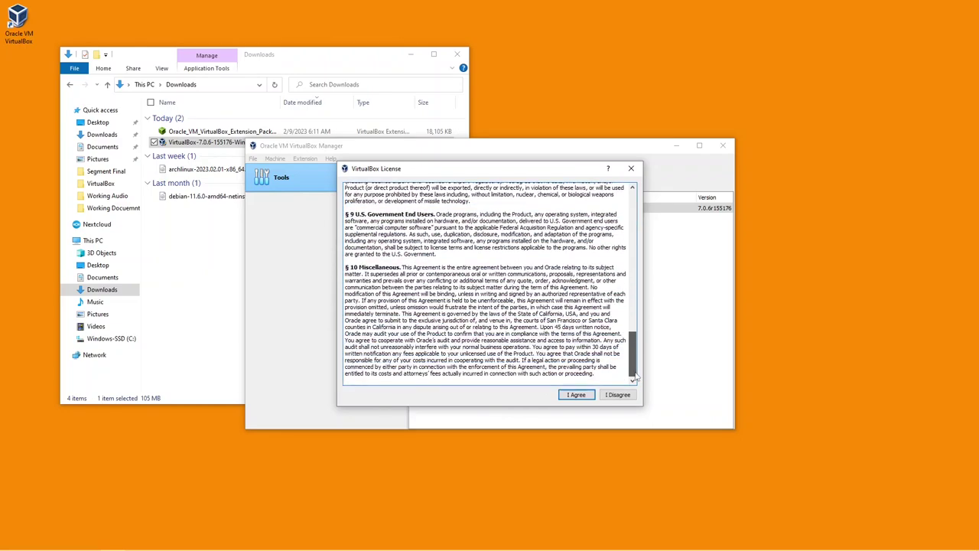
left_click(573, 396)
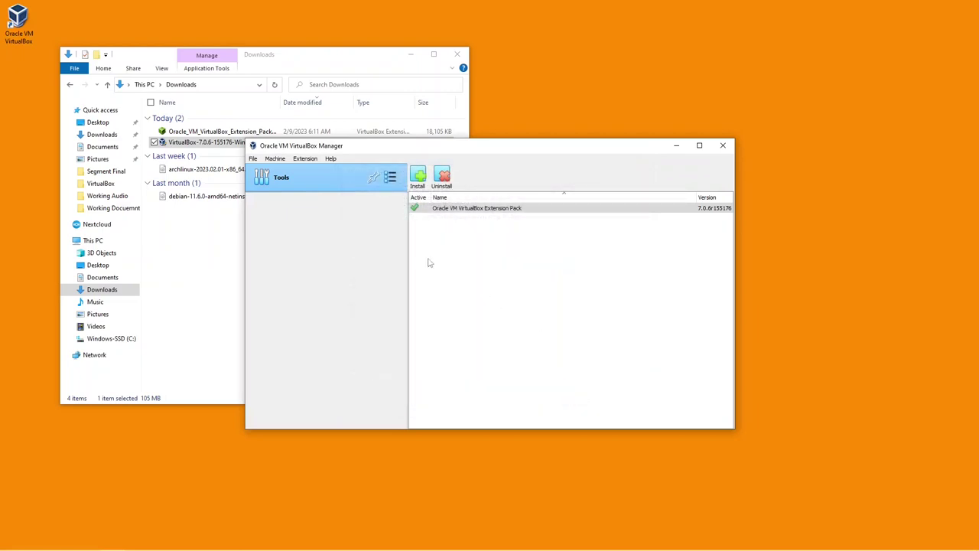
Review the general preferences, such as the default machine folder, and the available management tools.
left_click(253, 158)
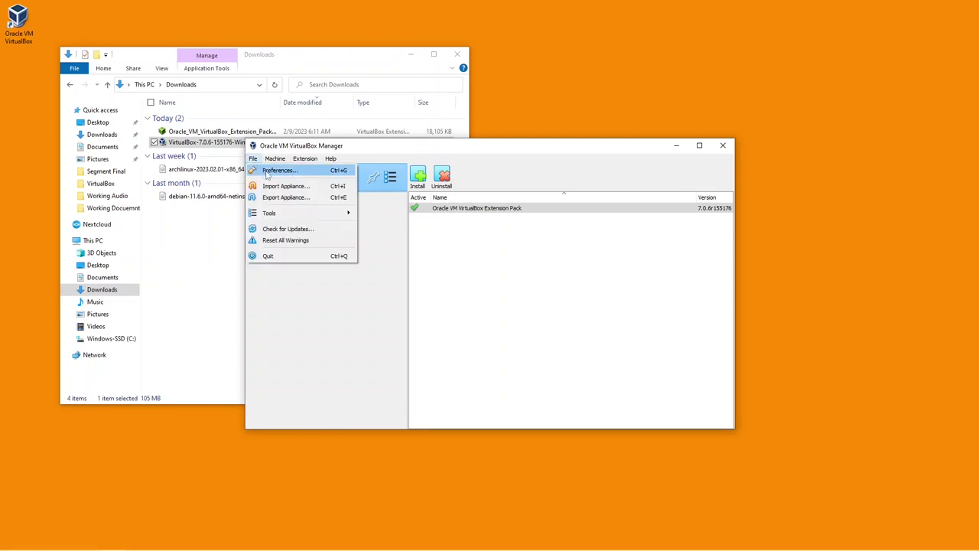
left_click(267, 171)
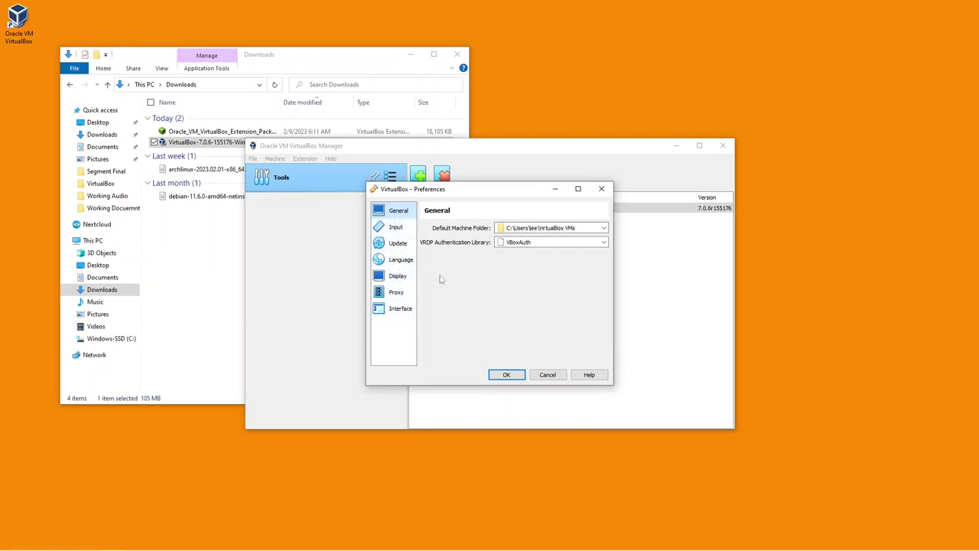
left_click(506, 375)
left_click(254, 158)
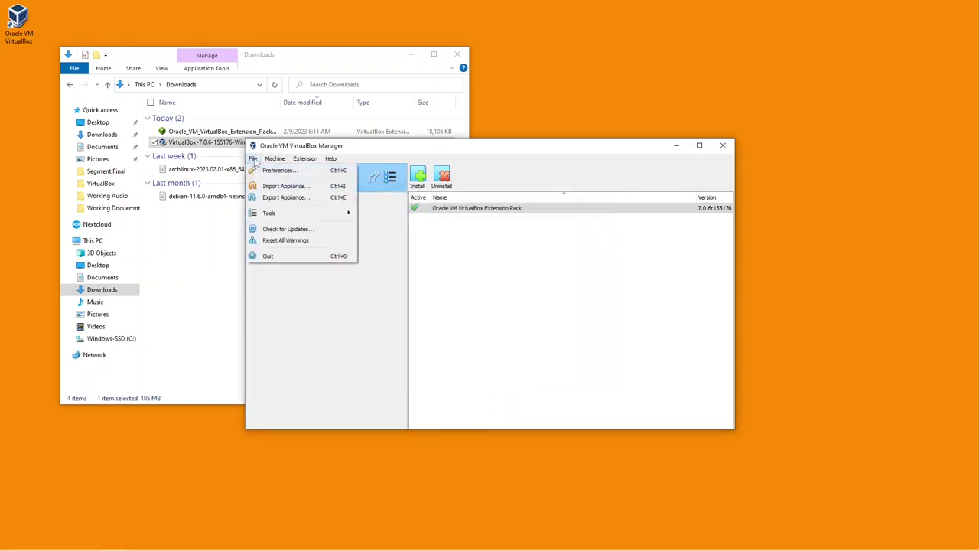
mouse_move(269, 214)
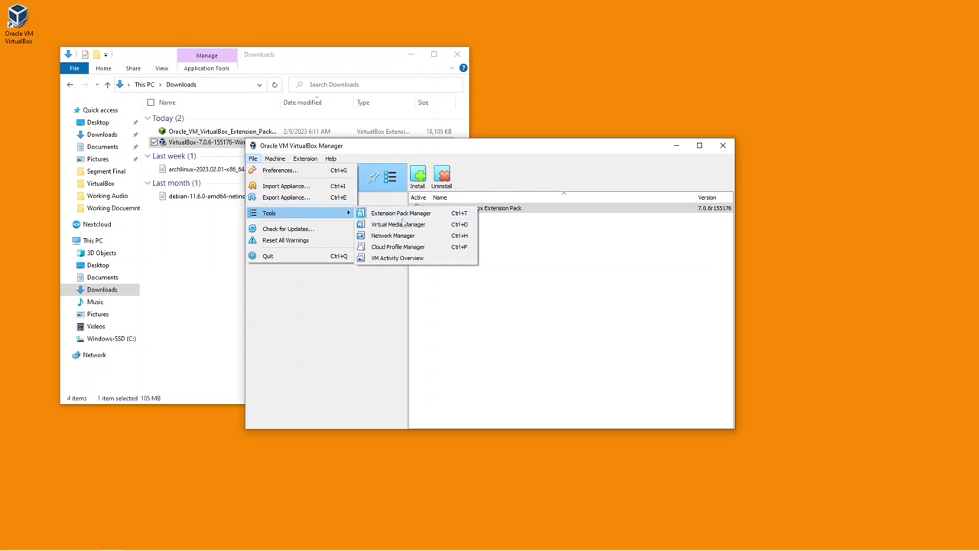
left_click(396, 224)
left_click(402, 257)
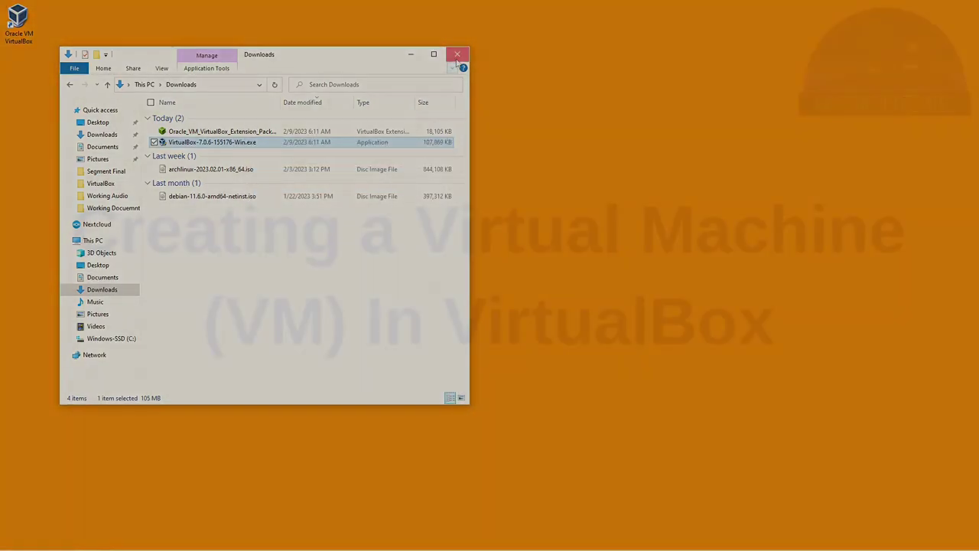
Close the Downloads window and, from VirtualBox's Welcome page, start a new virtual machine named Arch Base.
left_click(456, 53)
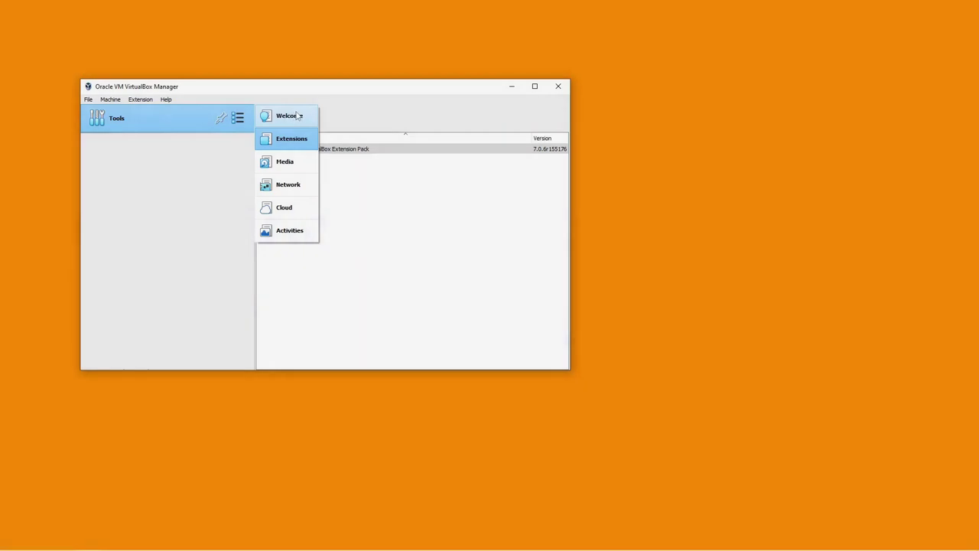
left_click(291, 116)
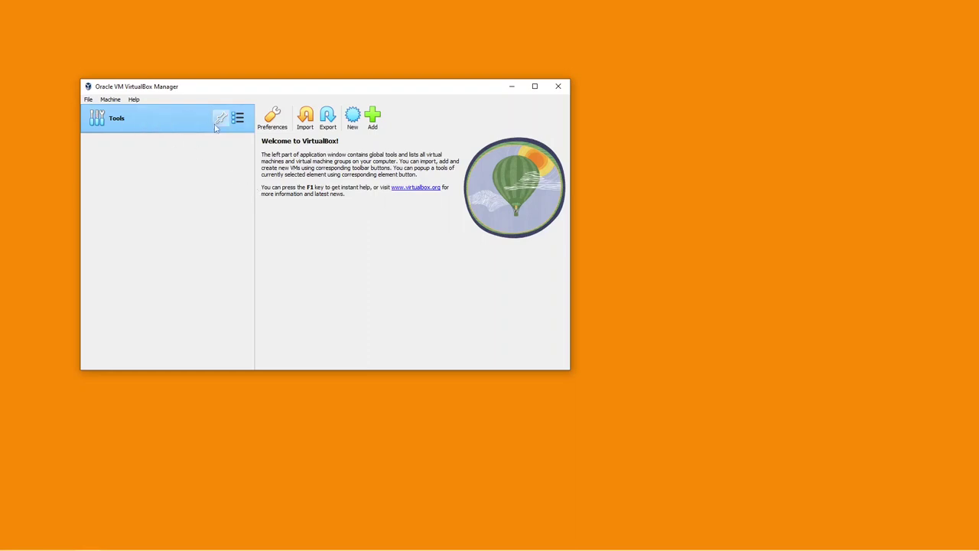
left_click(351, 116)
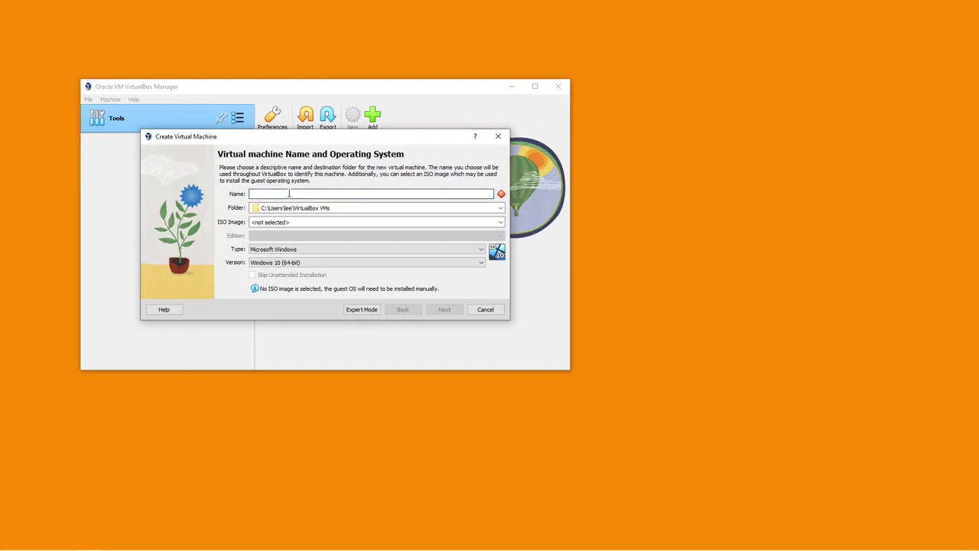
type("Arch Base")
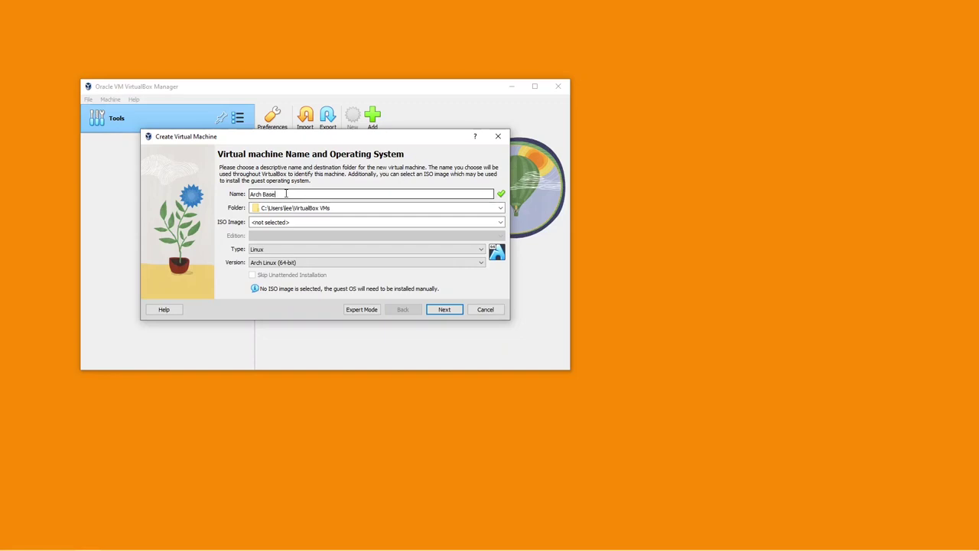
key("Tab")
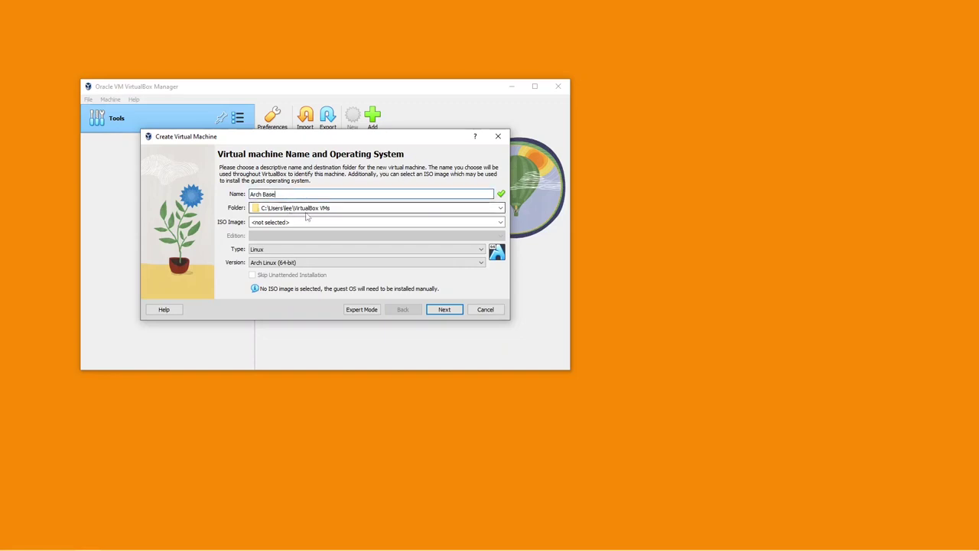
Set archlinux-2023.02.01-x86_64.iso from Downloads as the virtual machine's ISO image and continue to the hardware settings.
left_click(501, 222)
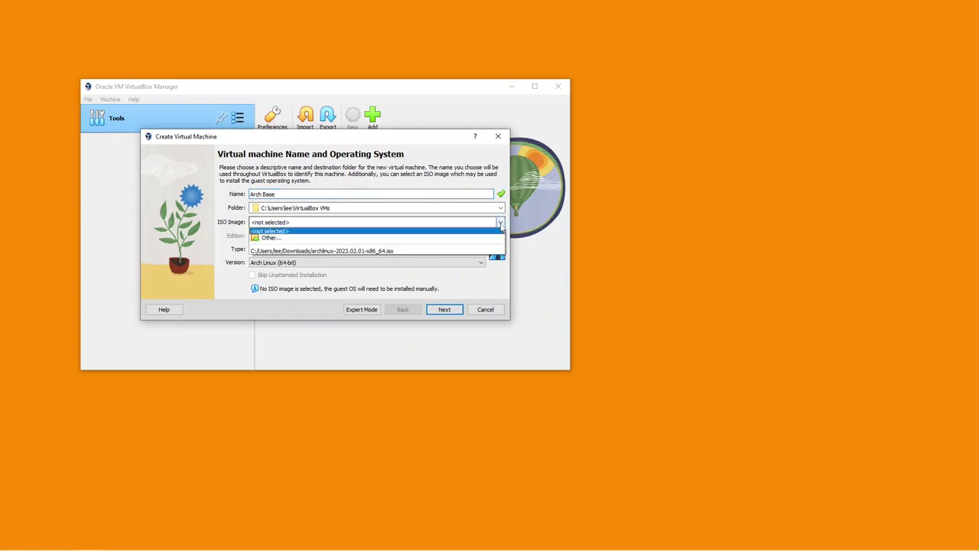
left_click(411, 243)
left_click(326, 233)
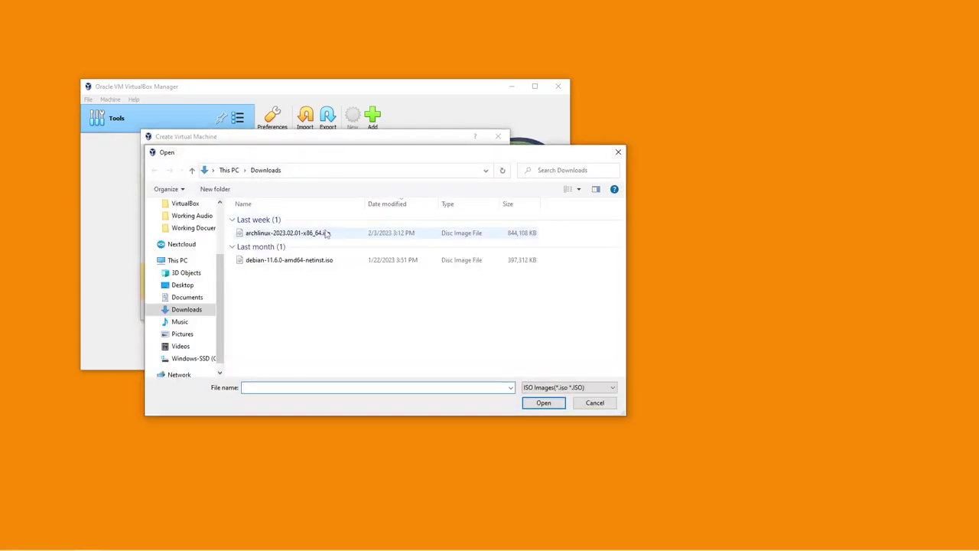
left_click(536, 402)
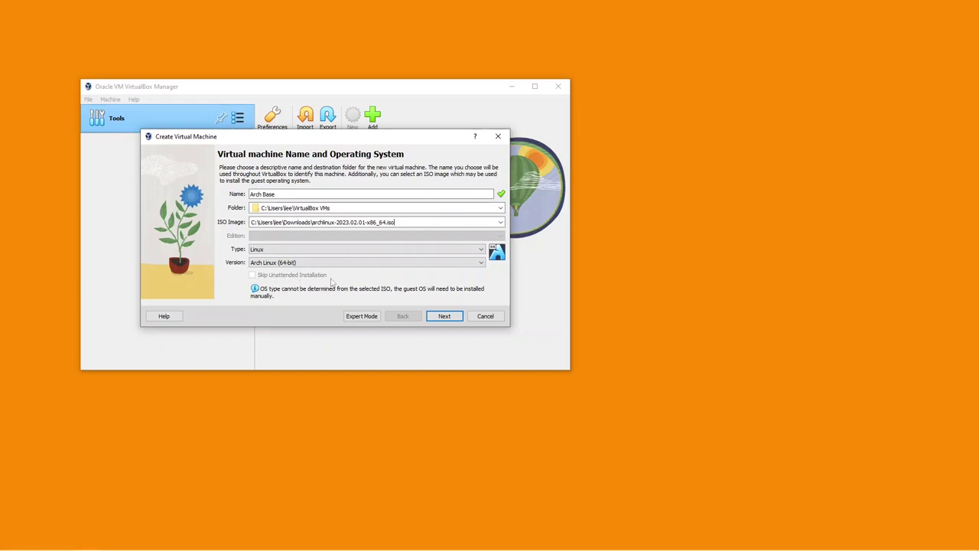
left_click(445, 316)
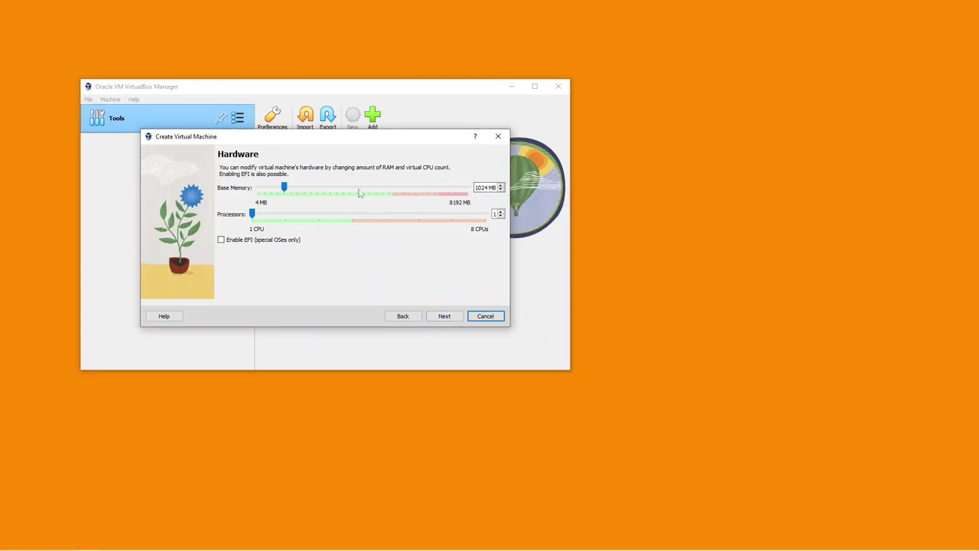
Give the virtual machine 4096 MB of base memory and 2 processors, enable EFI, and continue to the hard disk settings.
left_click(284, 188)
left_click_drag(286, 190, 367, 195)
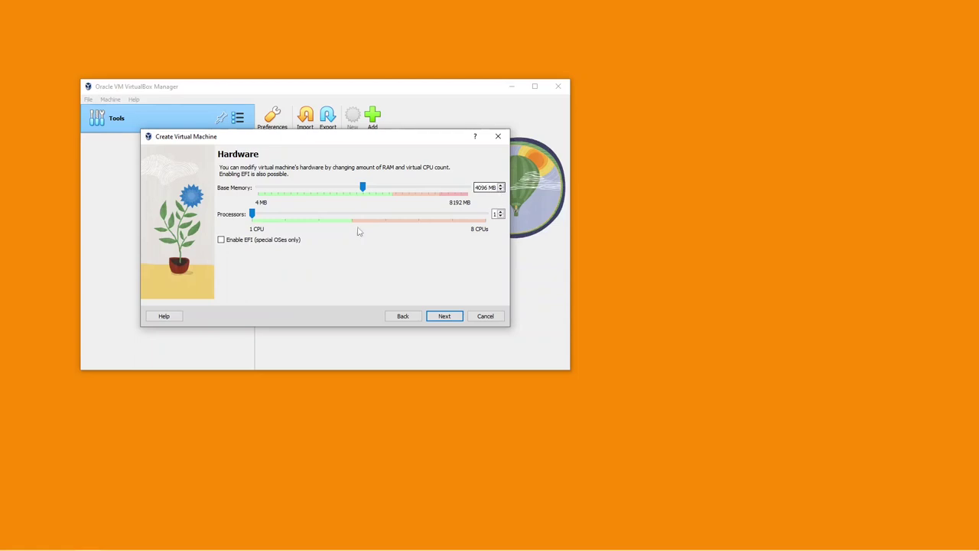
left_click_drag(254, 215, 285, 215)
left_click(221, 240)
left_click(443, 322)
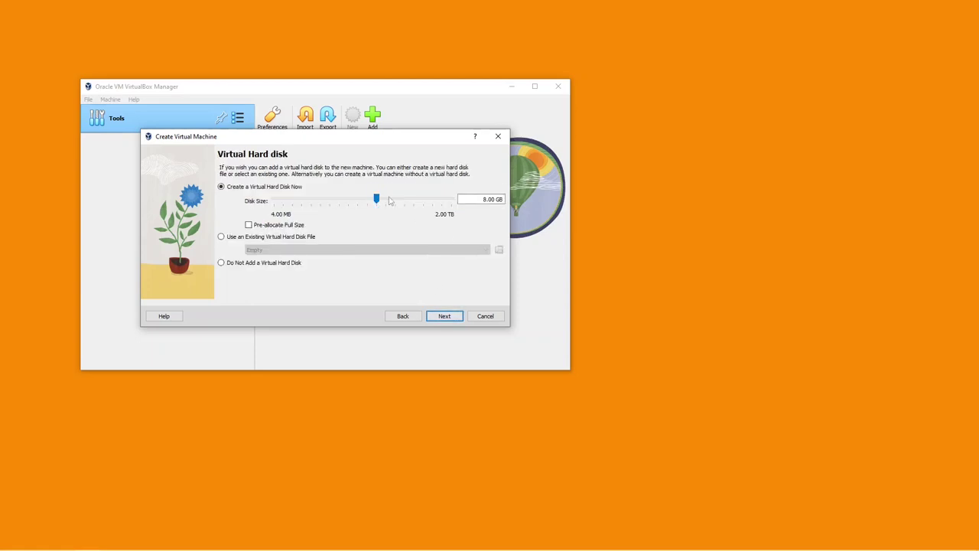
Create a 40 GB virtual hard disk for the machine and finish creating the virtual machine.
left_click_drag(484, 200, 495, 199)
type("40")
key("Tab")
left_click(443, 316)
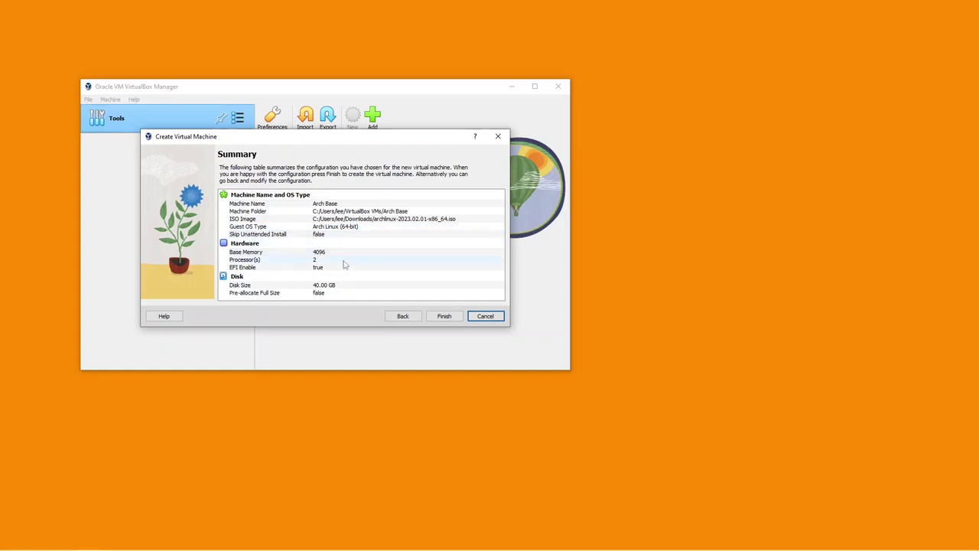
left_click(444, 316)
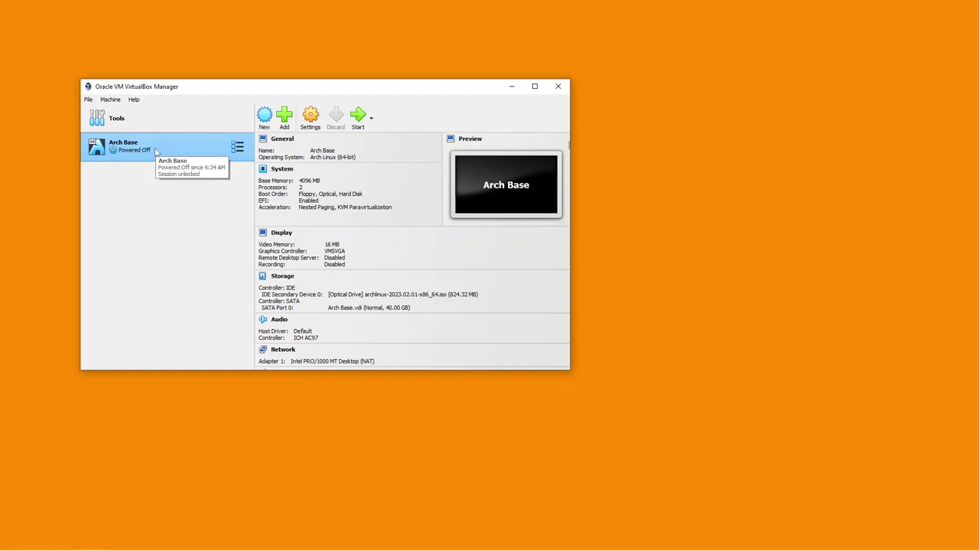
Add the description "Arch Base Install, Text Terminal Only. 06 FEB 2023" in the Arch Base machine's general settings.
left_click(306, 120)
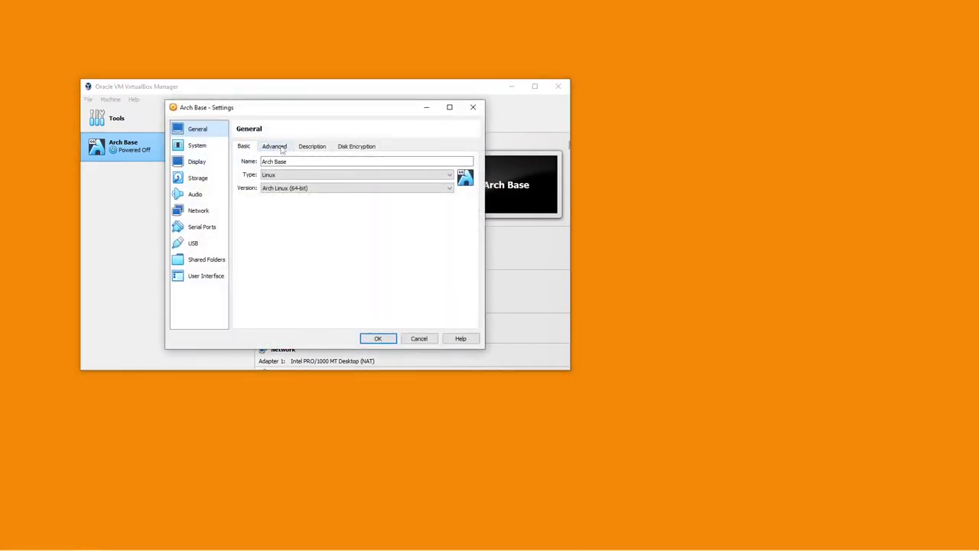
left_click(310, 149)
left_click(286, 168)
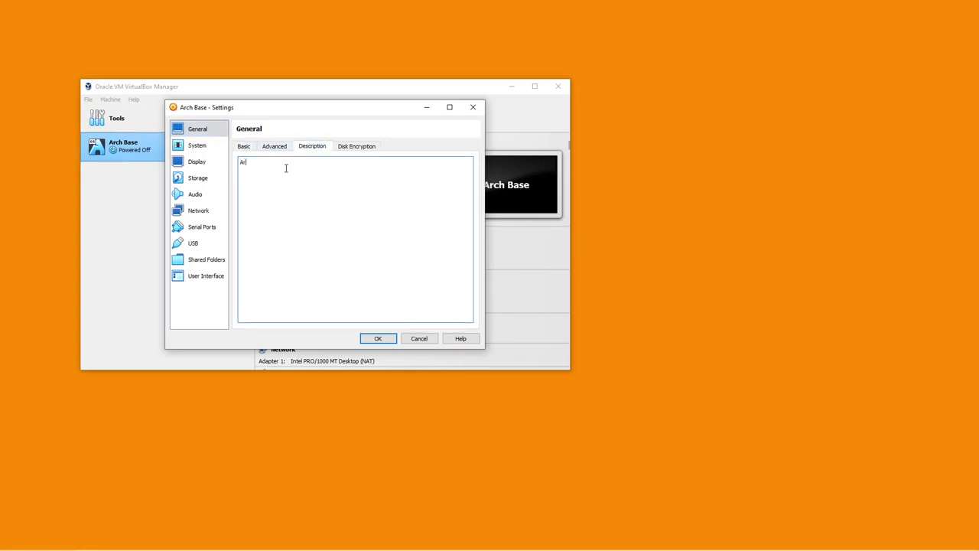
type("Arch Base Install, Text Terminal Only. 06 FEB 2023")
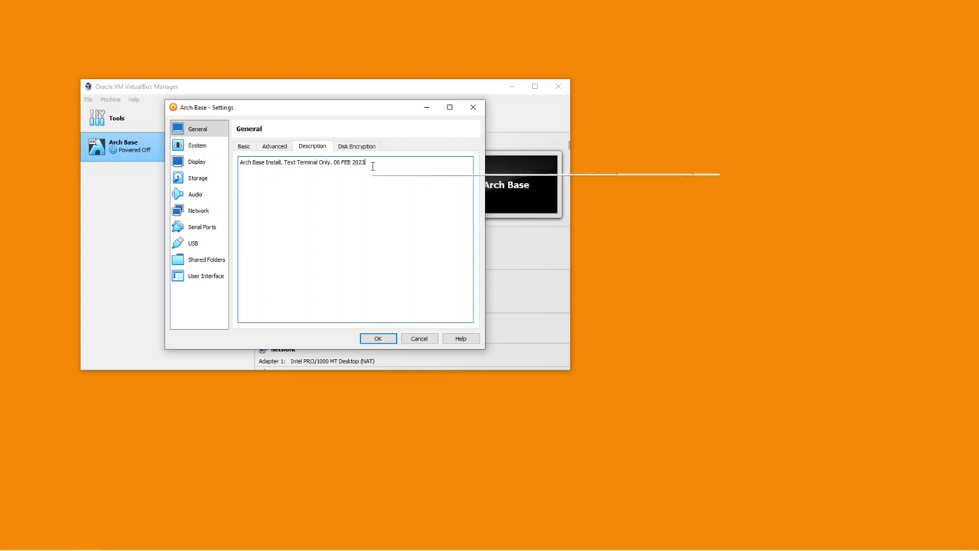
Check the processor settings, then disable floppy booting and arrange the boot order as Hard Disk, Optical, Floppy, Network.
left_click(193, 147)
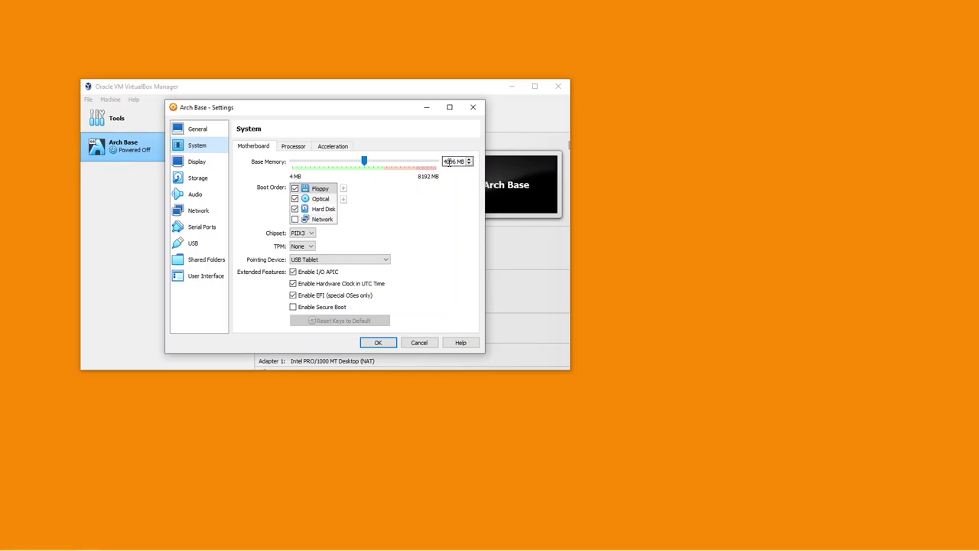
left_click(300, 147)
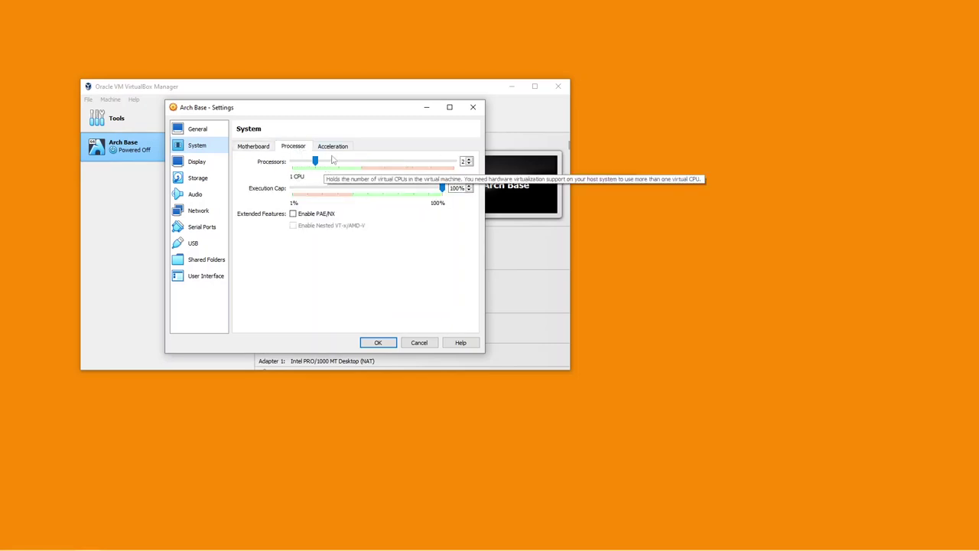
left_click(263, 147)
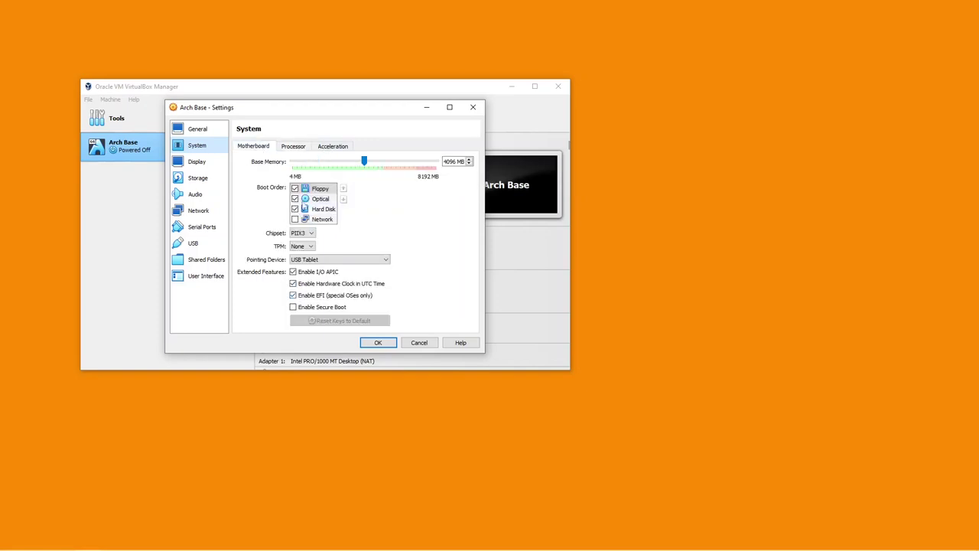
left_click(294, 188)
left_click(296, 189)
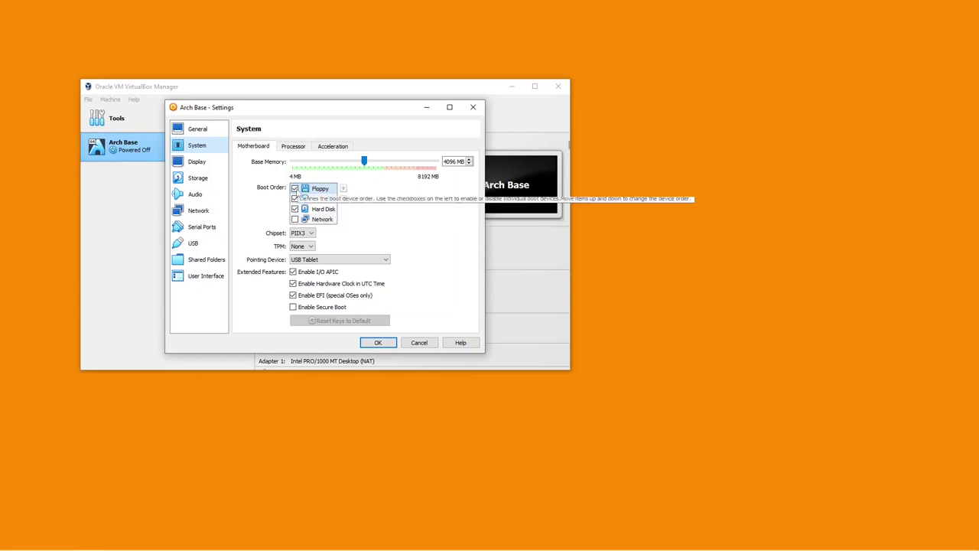
left_click(323, 210)
left_click(344, 189)
left_click(344, 189)
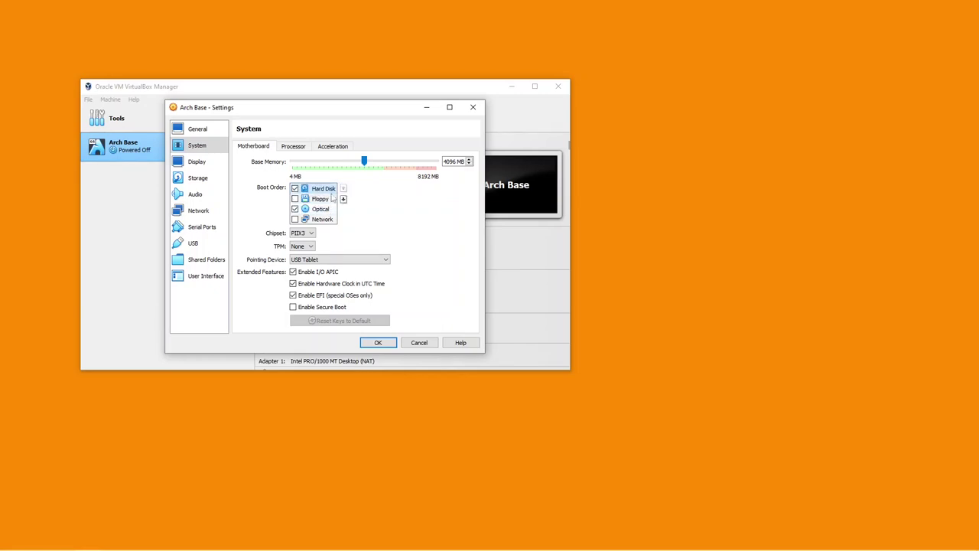
left_click(328, 201)
left_click(344, 199)
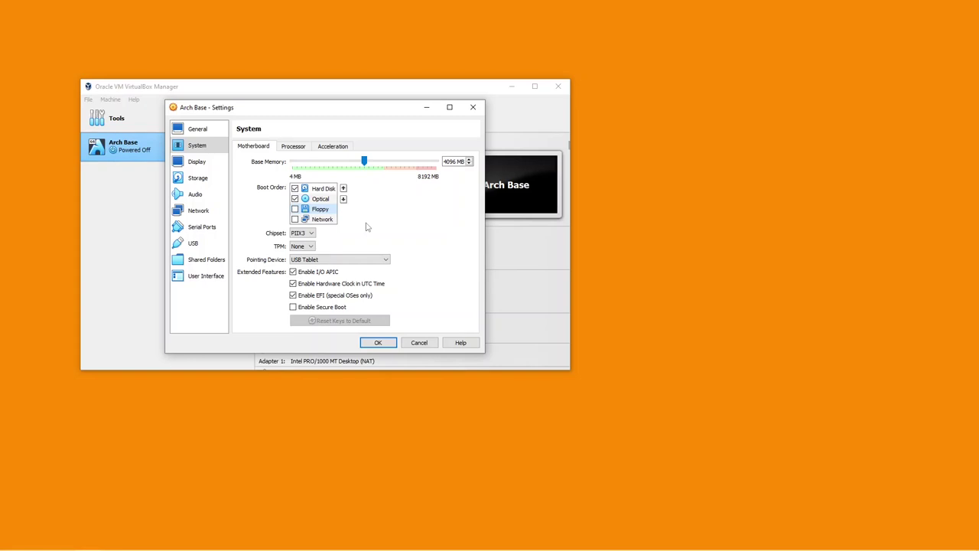
Try lower and higher video memory amounts in the display settings, and set it back to 16 MB.
left_click(195, 163)
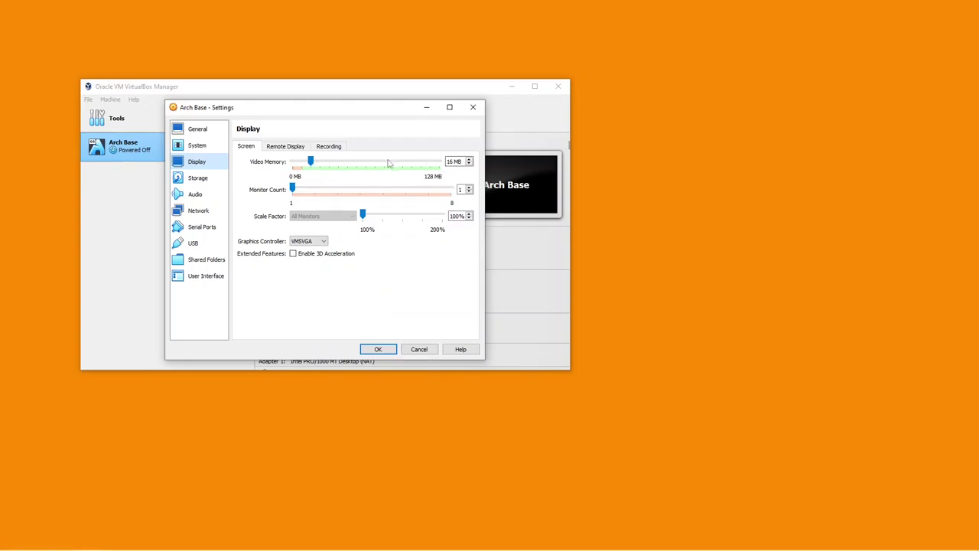
left_click_drag(309, 162, 306, 163)
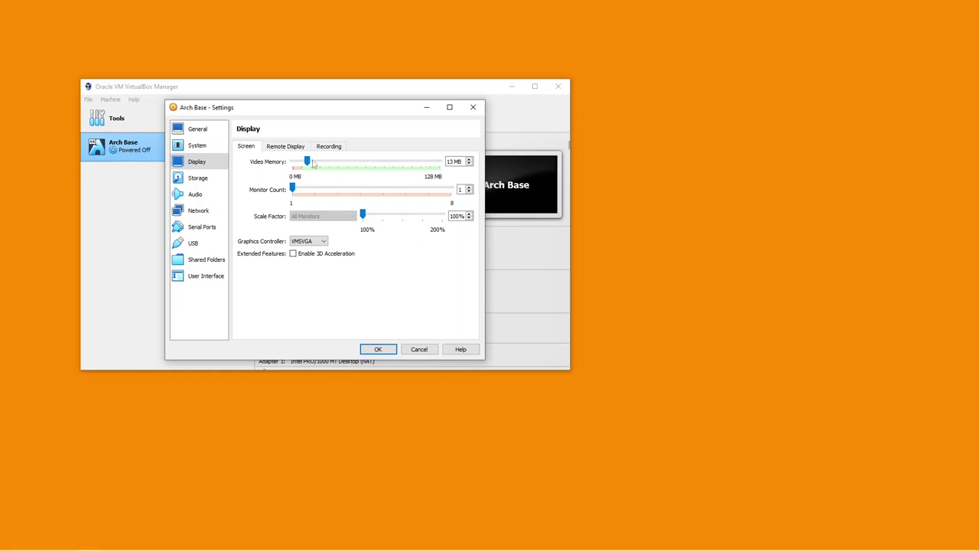
left_click_drag(307, 162, 448, 165)
left_click_drag(439, 162, 310, 164)
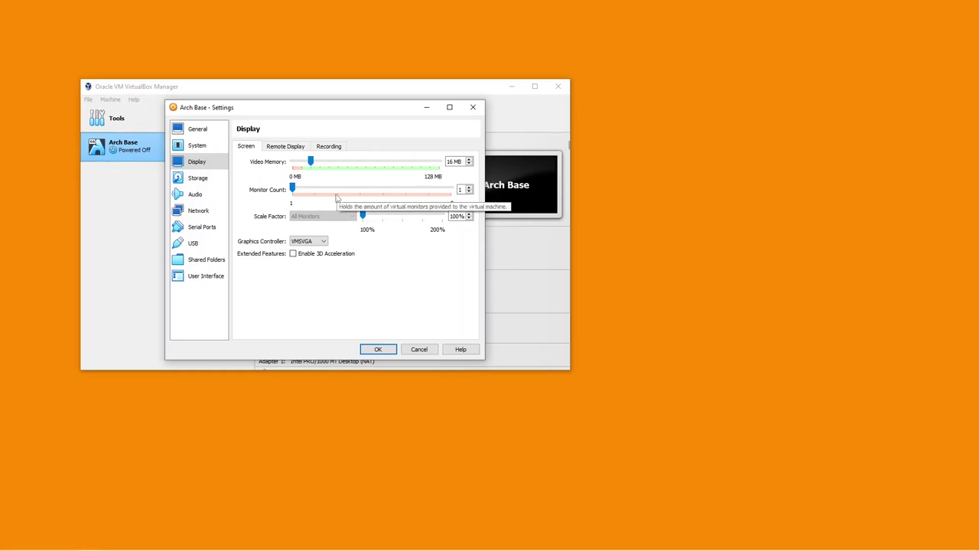
Try VBoxVGA and VBoxSVGA as the graphics controller, and switch back to VMSVGA.
left_click(324, 242)
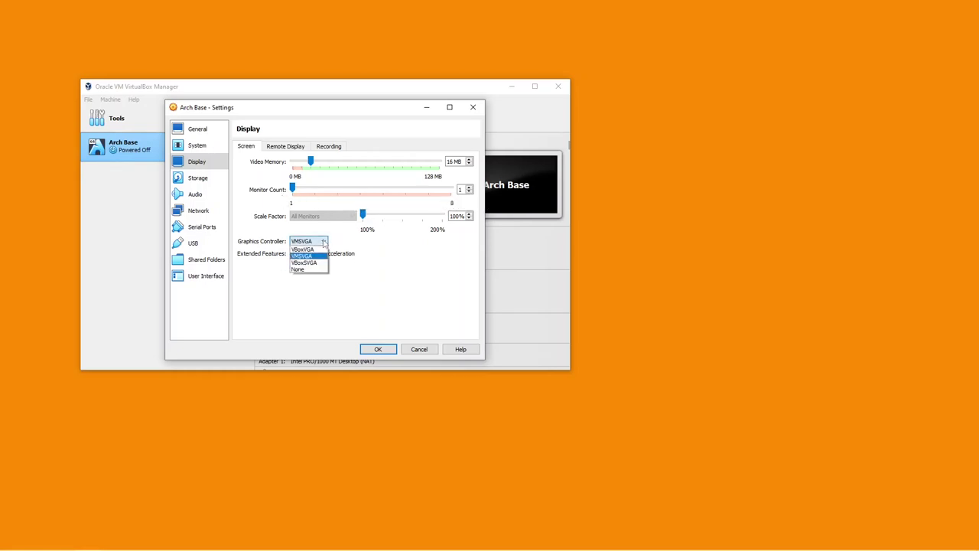
left_click(314, 250)
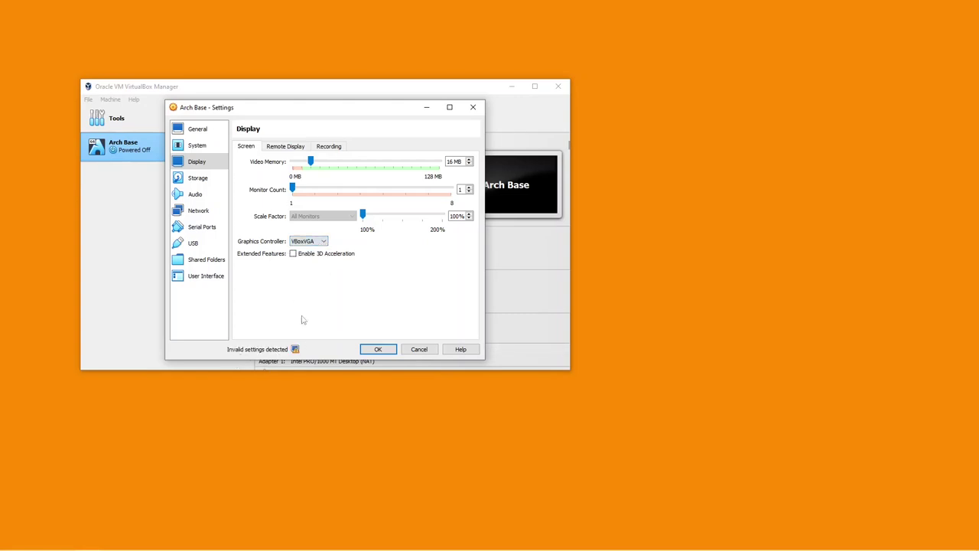
left_click(324, 241)
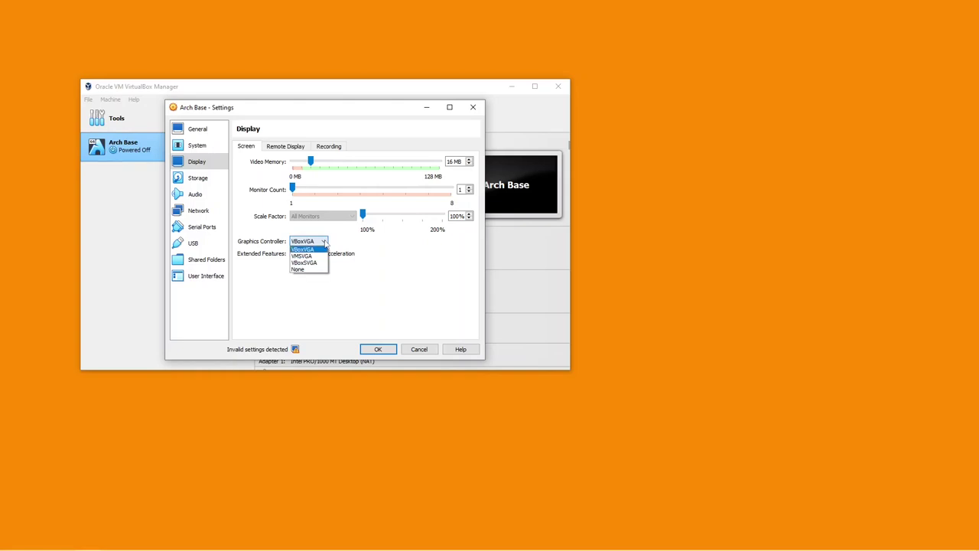
left_click(314, 264)
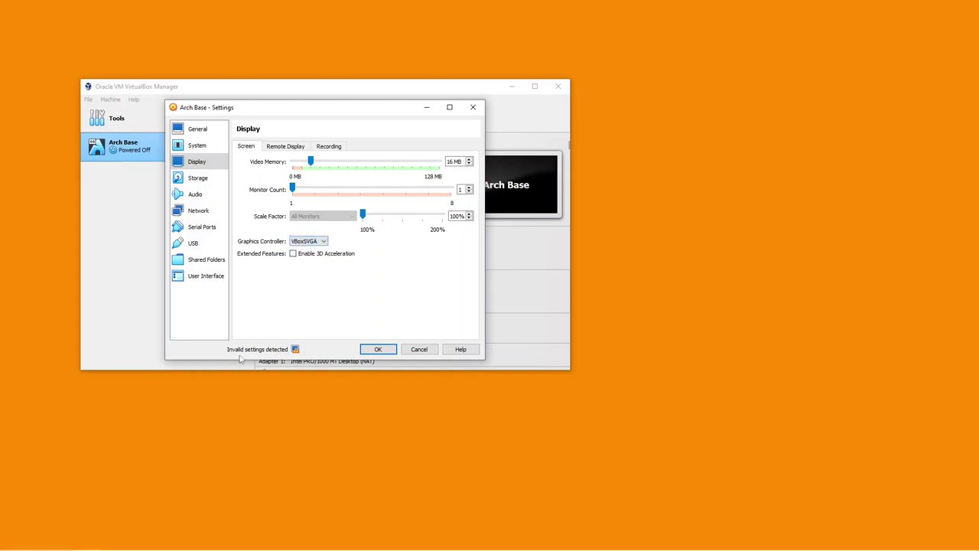
left_click(323, 241)
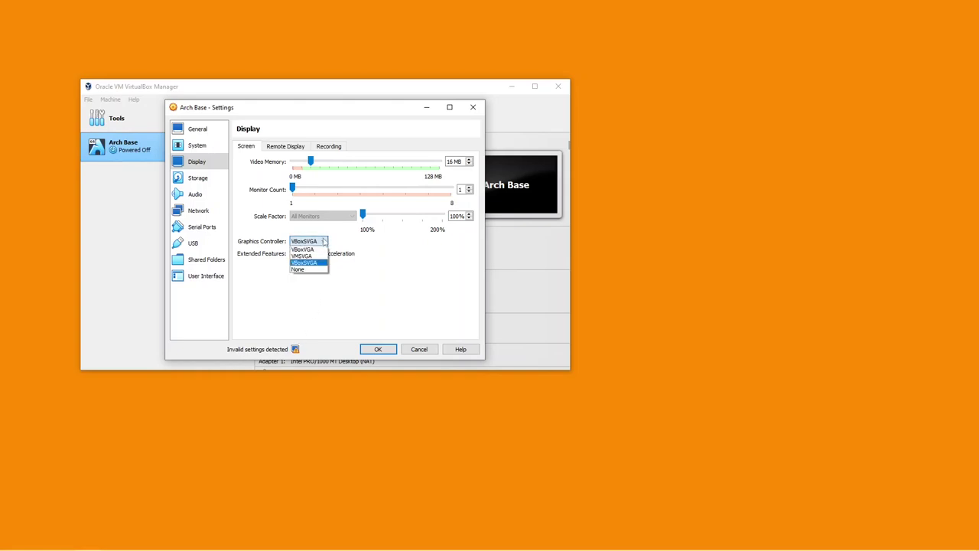
left_click(309, 257)
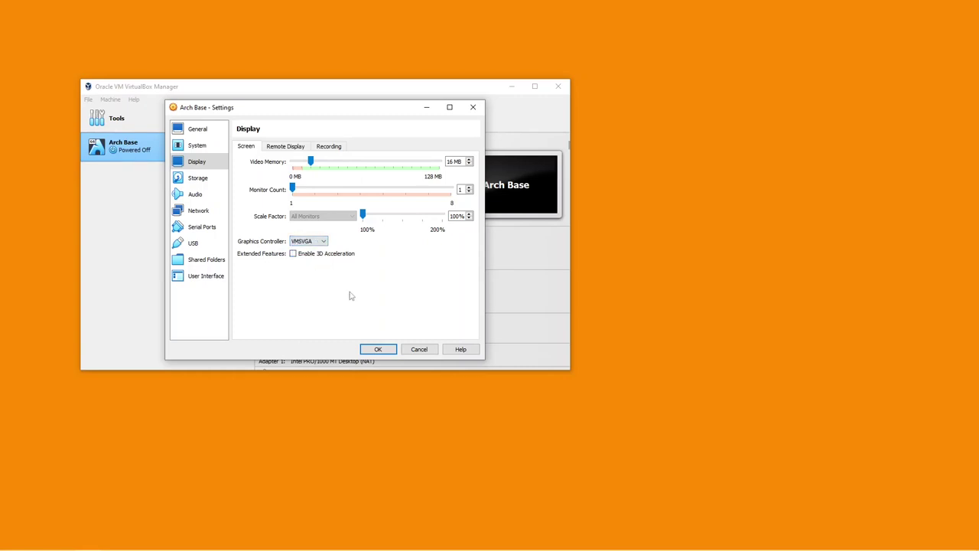
Review the storage, audio, network, serial port, USB, shared folder and user interface settings, and save the Arch Base settings.
left_click(203, 179)
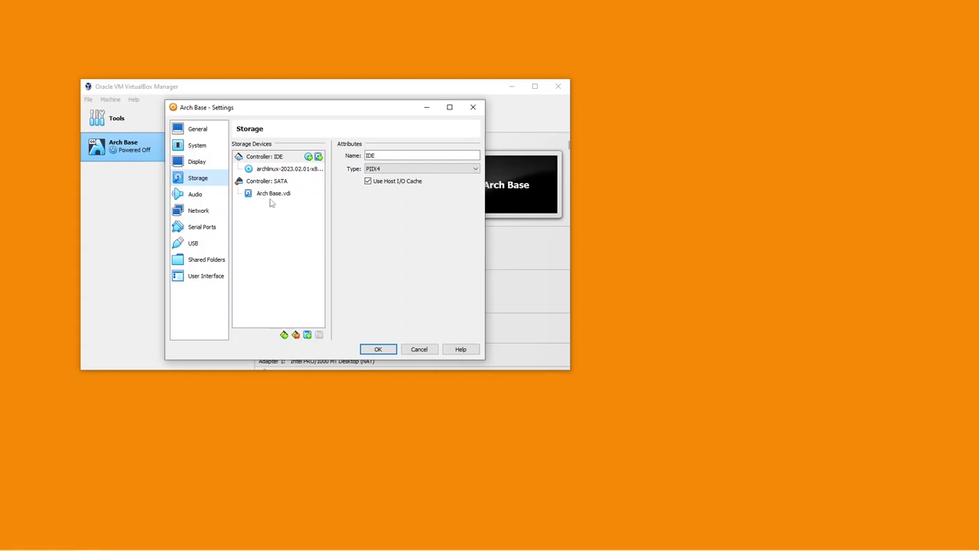
left_click(202, 196)
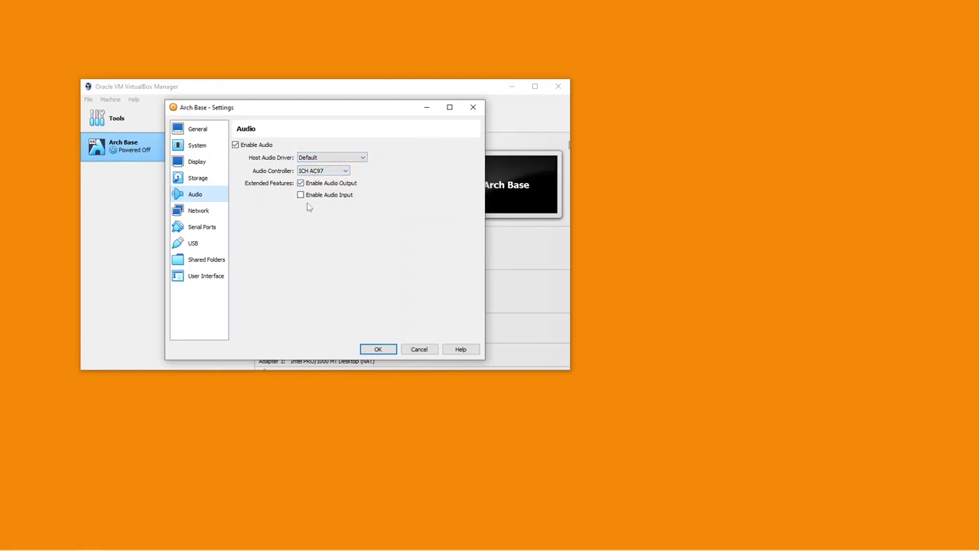
left_click(202, 212)
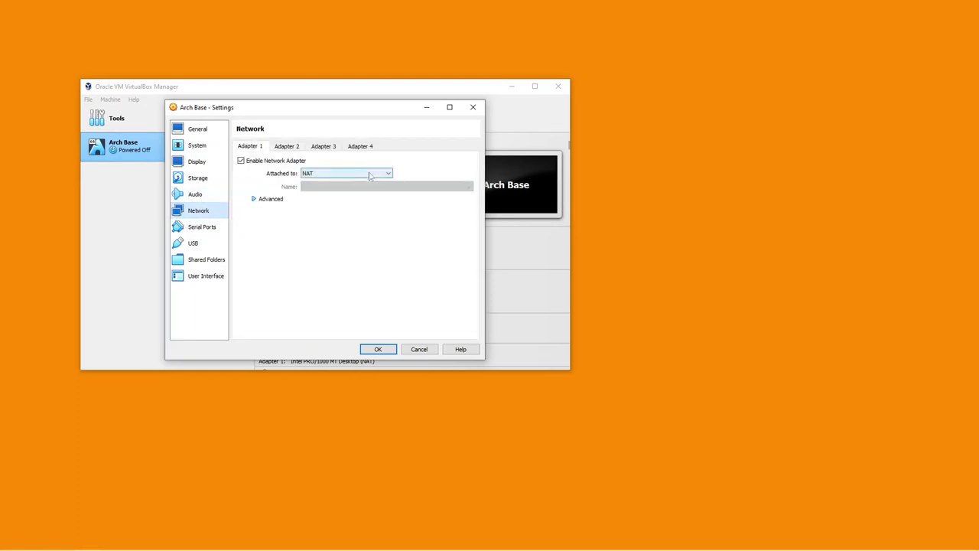
left_click(390, 175)
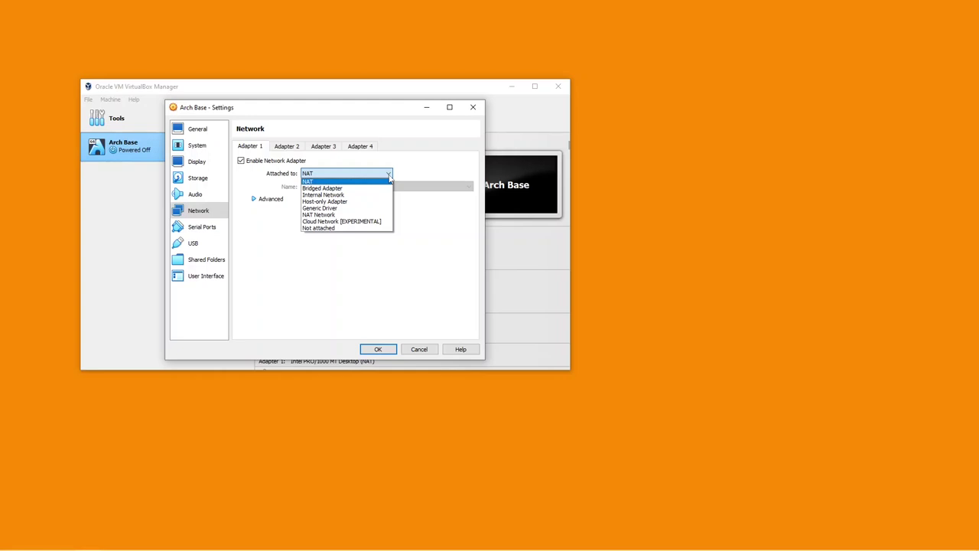
left_click(429, 172)
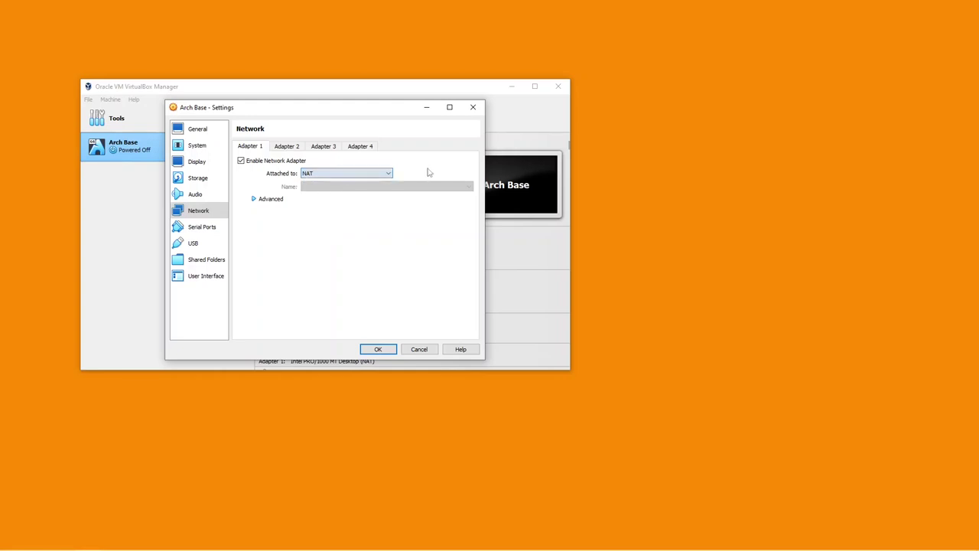
left_click(203, 229)
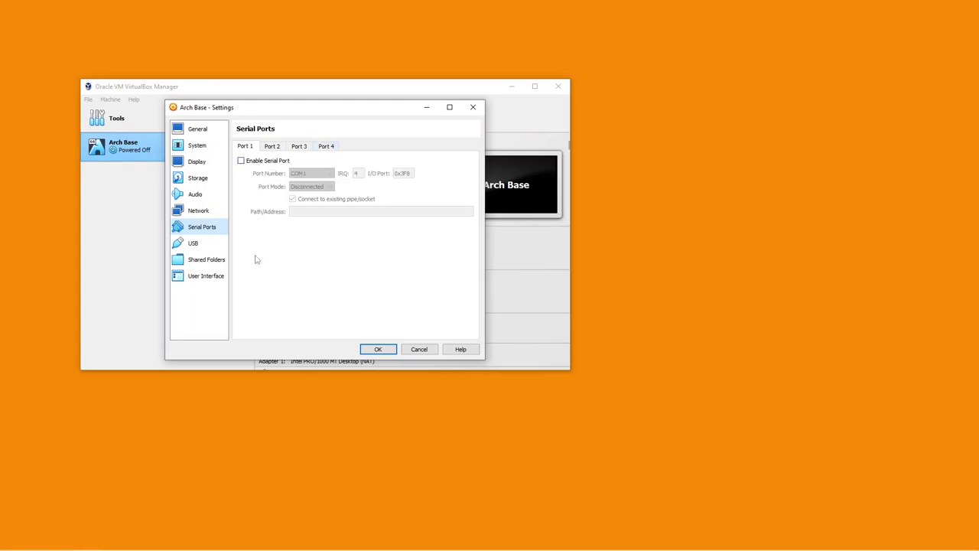
left_click(195, 245)
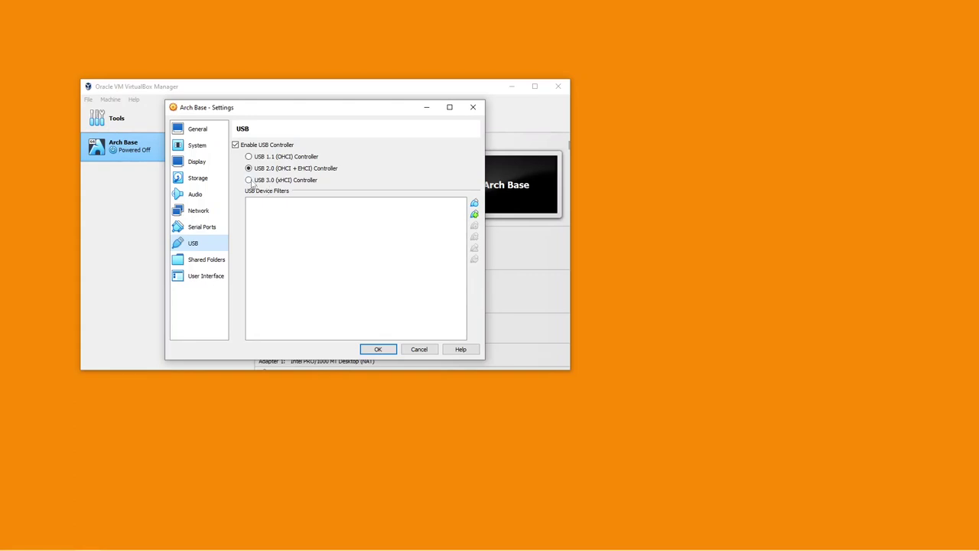
left_click(203, 261)
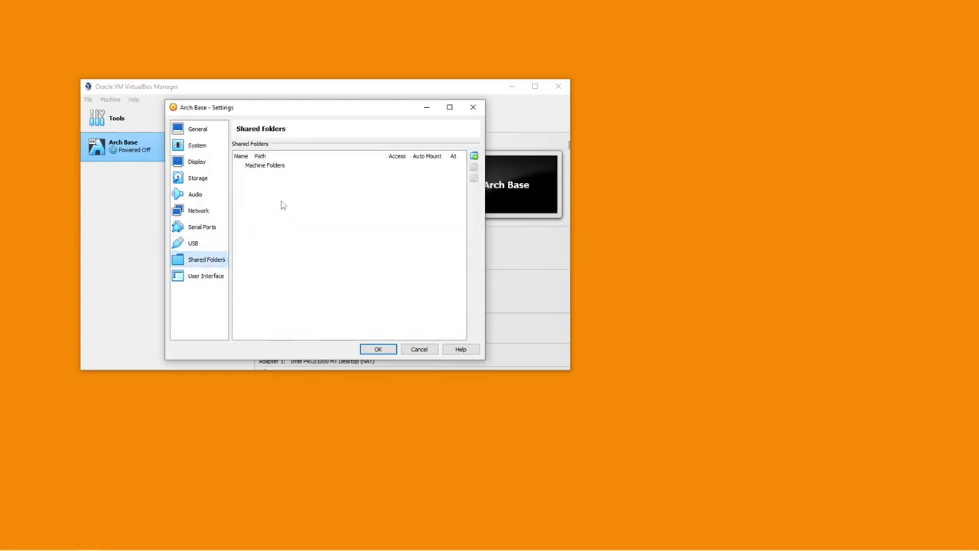
left_click(209, 277)
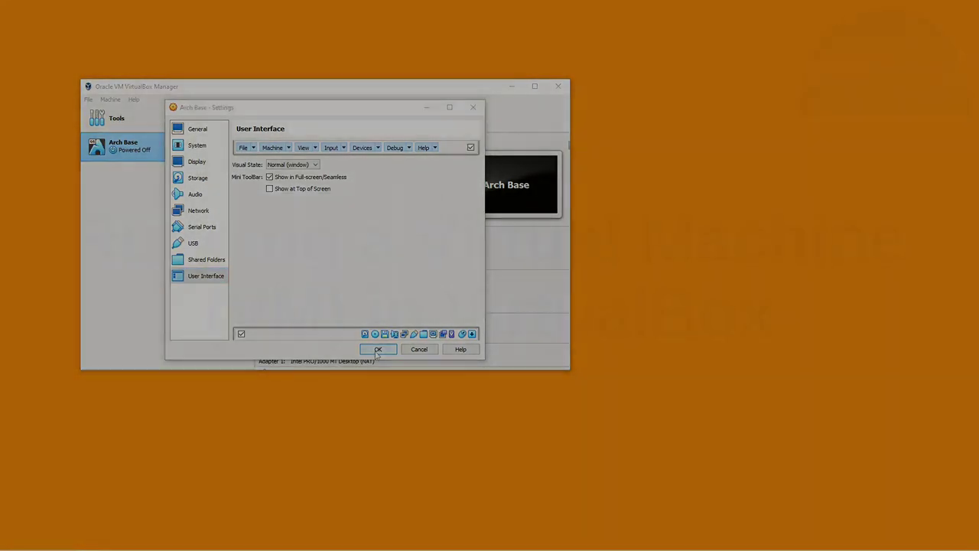
left_click(377, 350)
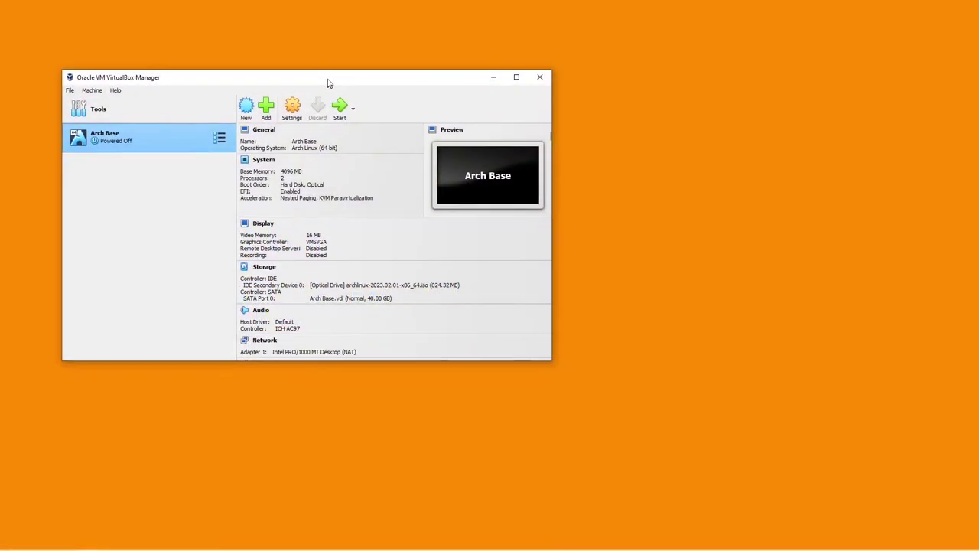
Start the Arch Base virtual machine and arrange its window so that the manager's machine details stay readable.
left_click_drag(329, 83, 279, 23)
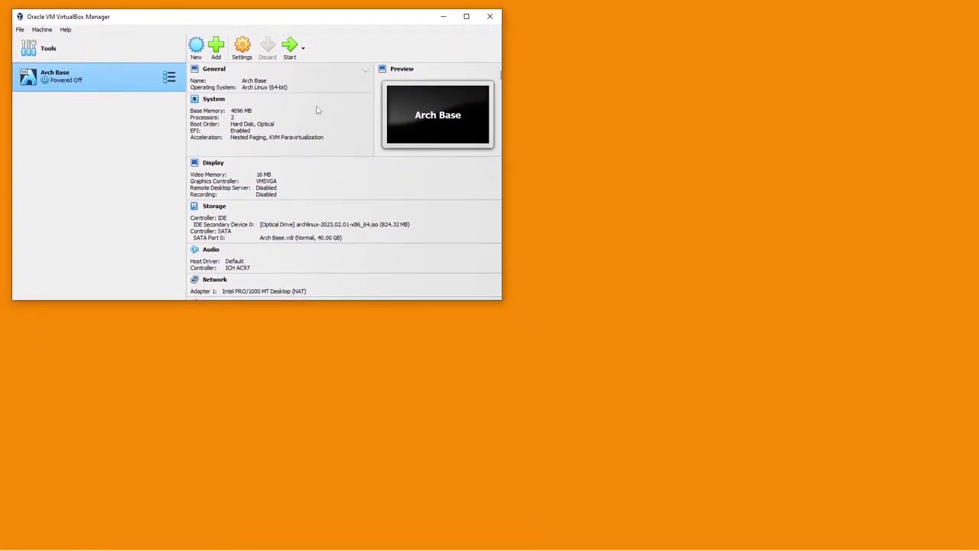
double_click(78, 78)
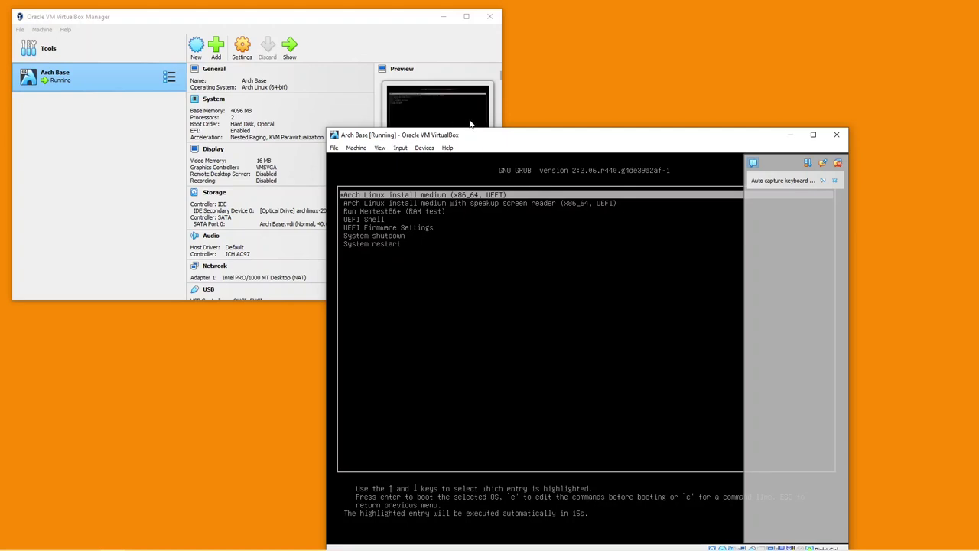
left_click_drag(606, 145, 653, 96)
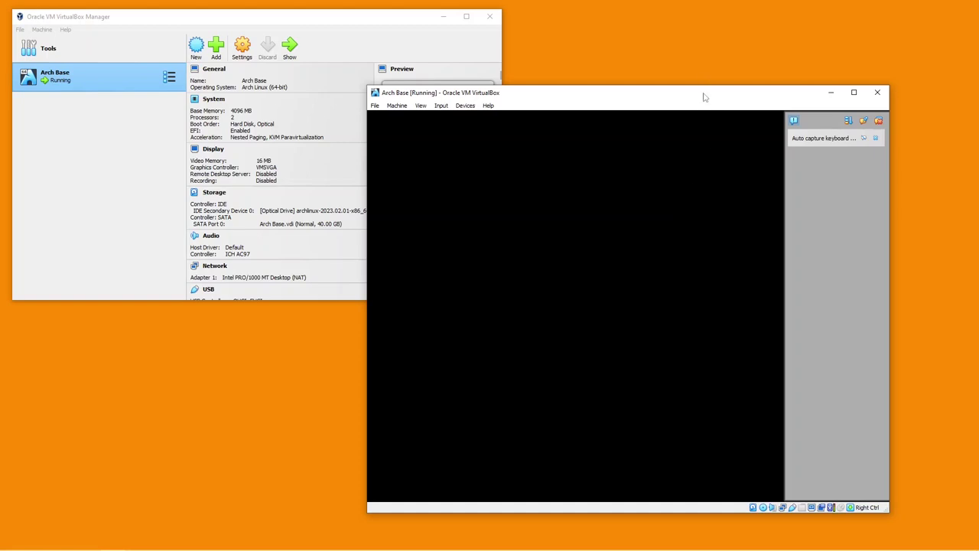
left_click_drag(704, 96, 729, 155)
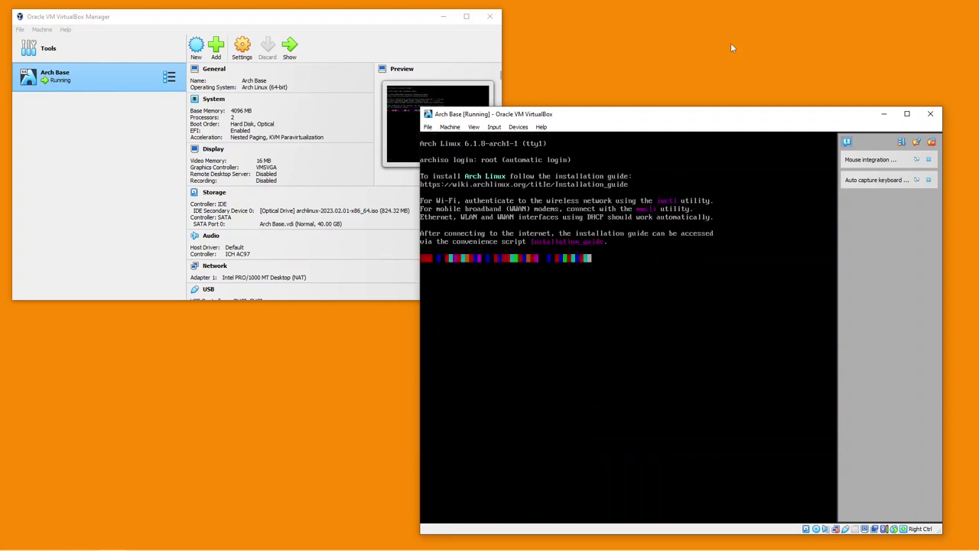
Dismiss the mouse integration and keyboard capture notifications, and let the virtual machine capture the mouse and keyboard.
left_click(917, 160)
left_click(917, 160)
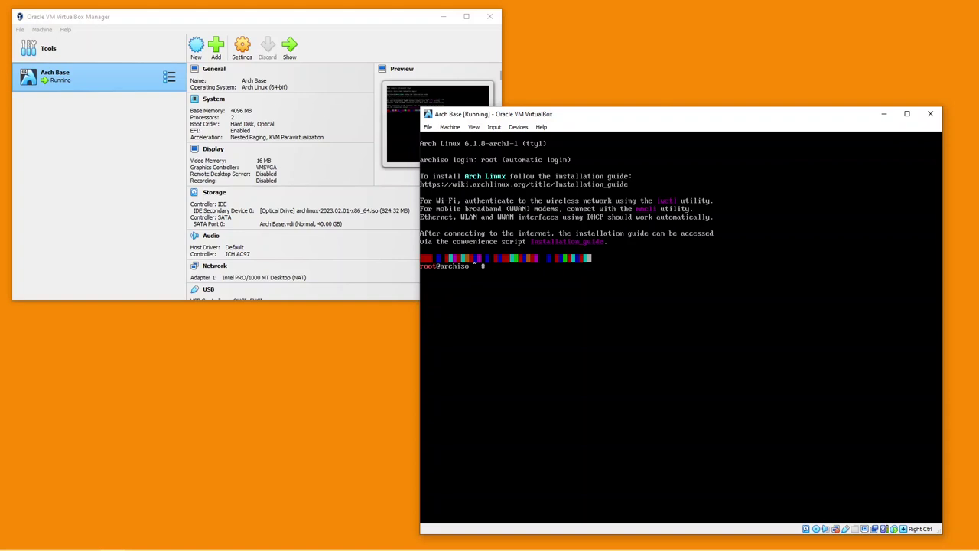
left_click(676, 204)
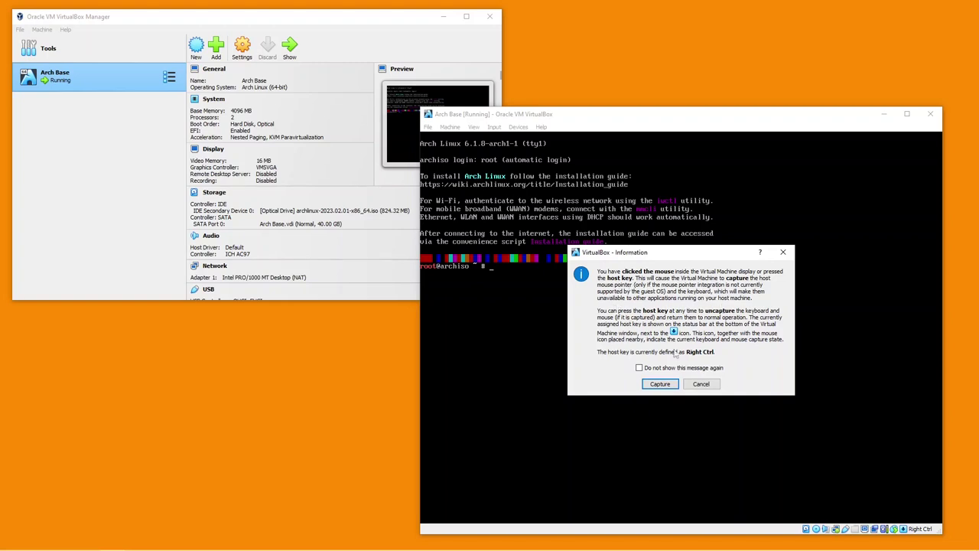
left_click(660, 384)
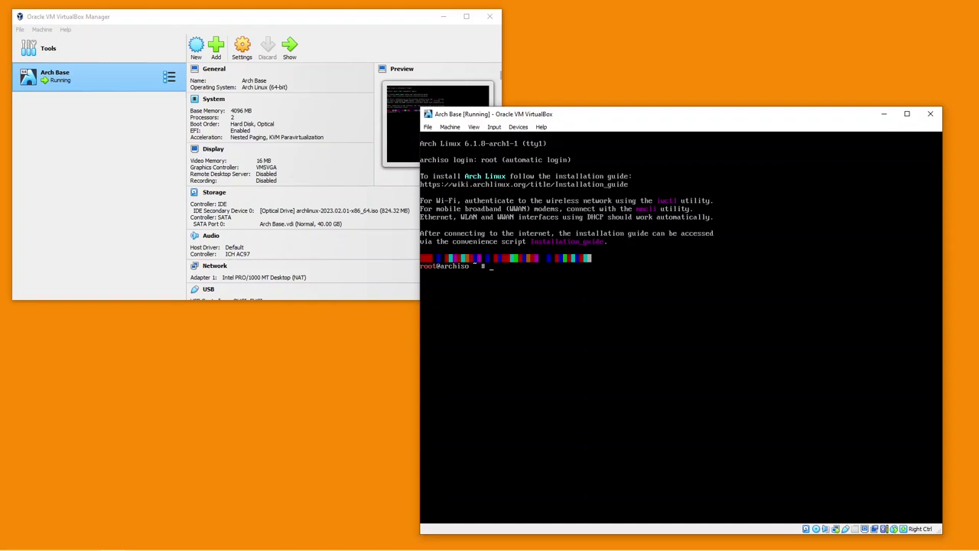
Enter the command cd .. at the live environment's root prompt.
type("cd ..")
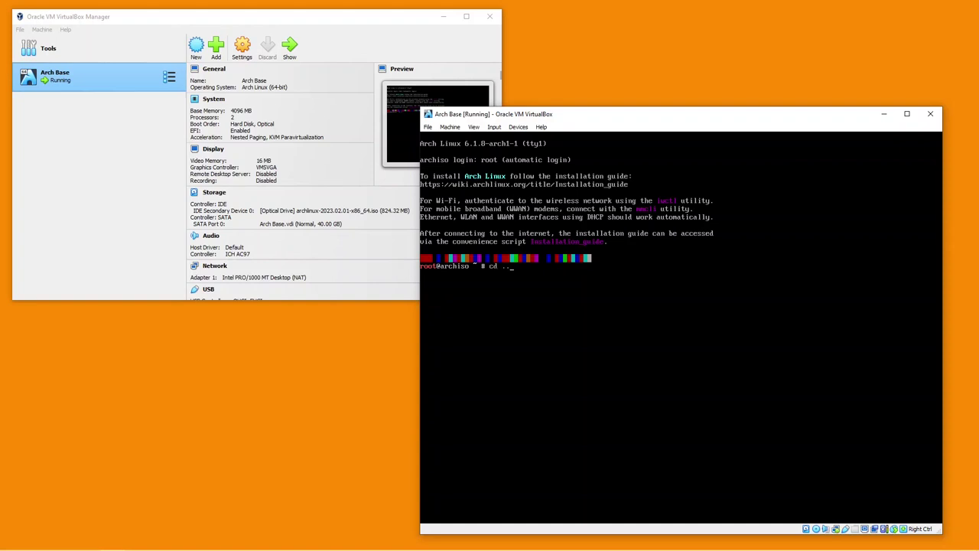